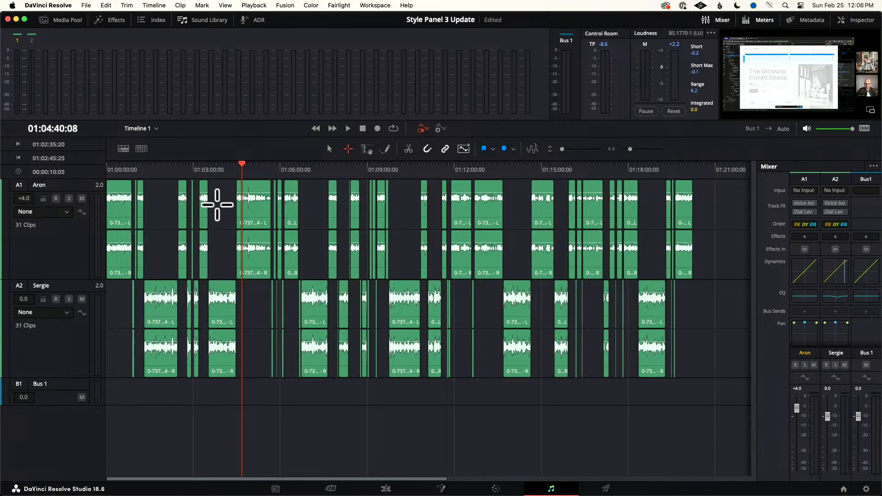
# Check the video edit near the timeline start at about 01:00:25:04 on the Edit page, and return to the Fairlight page
pyautogui.click(386, 489)
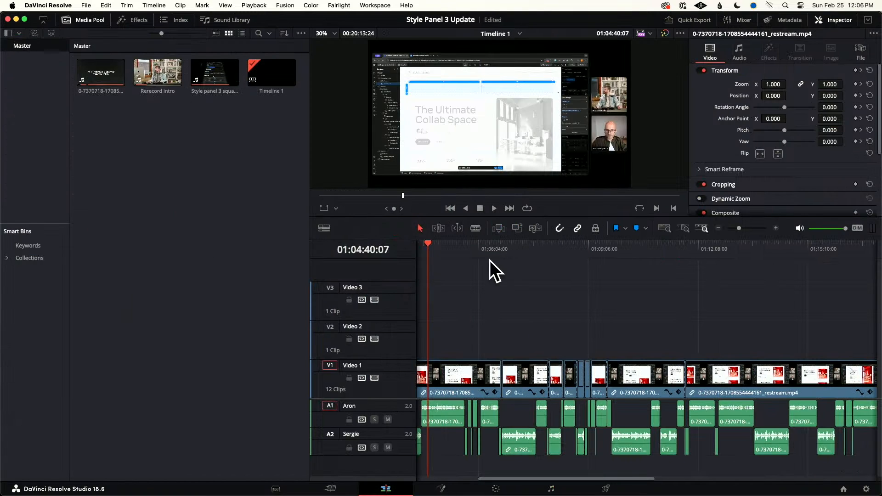
pyautogui.moveTo(525, 478); pyautogui.dragTo(448, 478)
pyautogui.click(432, 249)
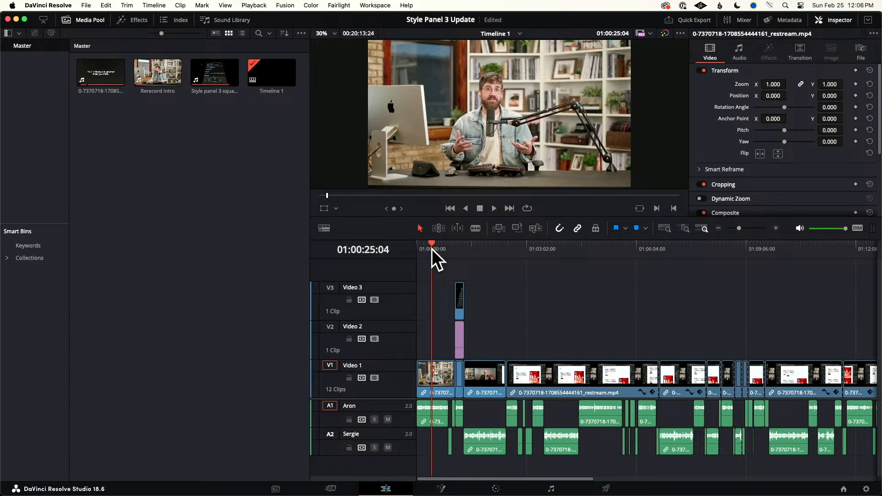
pyautogui.click(551, 490)
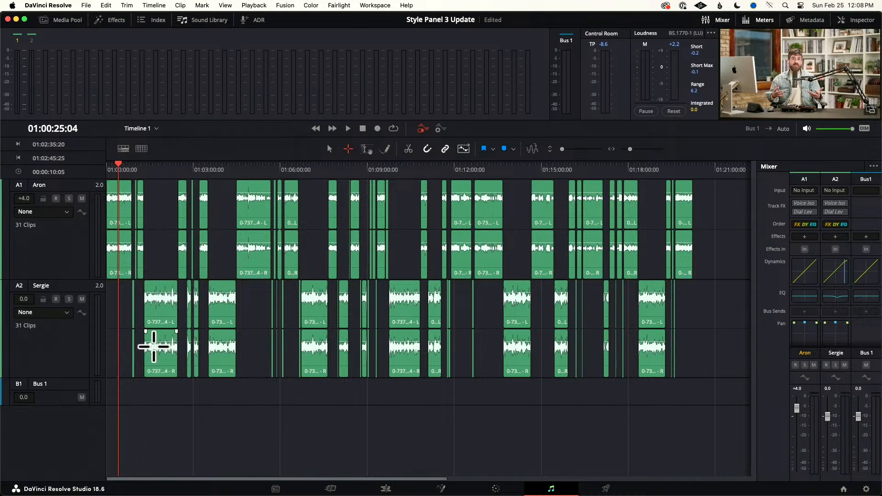
# Examine the dialogue clips on both audio tracks up close, from the start of the timeline to around 01:16:00:00
pyautogui.scroll(10, 154, 346)
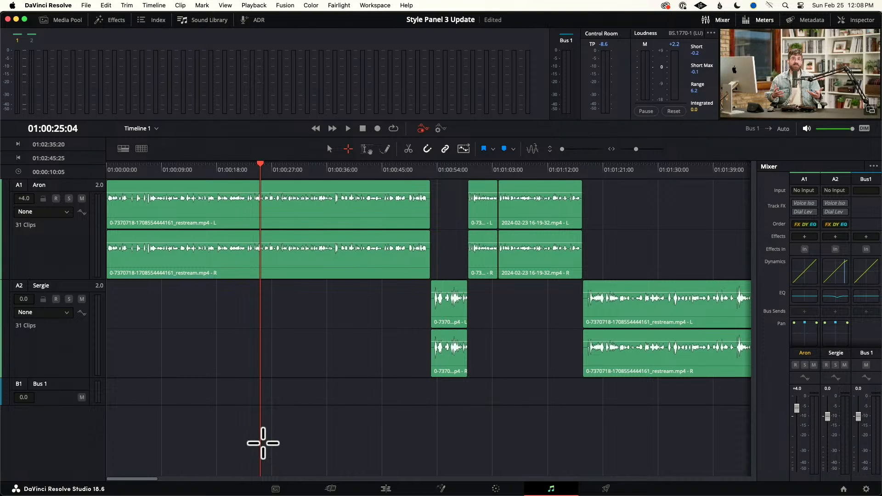
pyautogui.moveTo(140, 478); pyautogui.dragTo(189, 480)
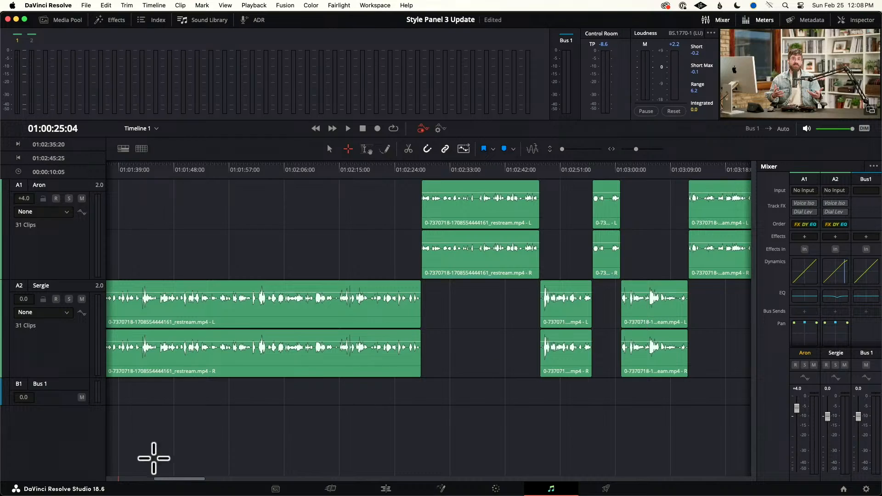
pyautogui.moveTo(201, 480); pyautogui.dragTo(522, 495)
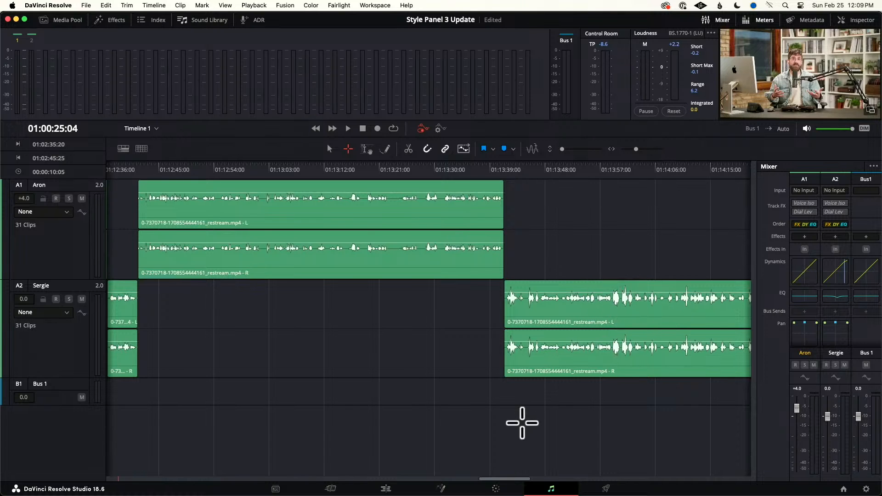
pyautogui.moveTo(513, 480); pyautogui.dragTo(577, 483)
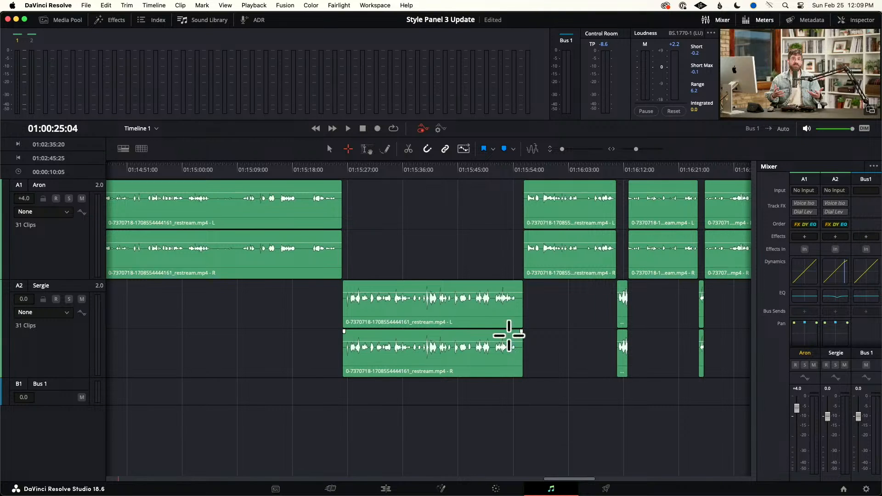
# Review the compressor settings and the equalizer curve on audio track A2, closing each window after inspection
pyautogui.doubleClick(833, 271)
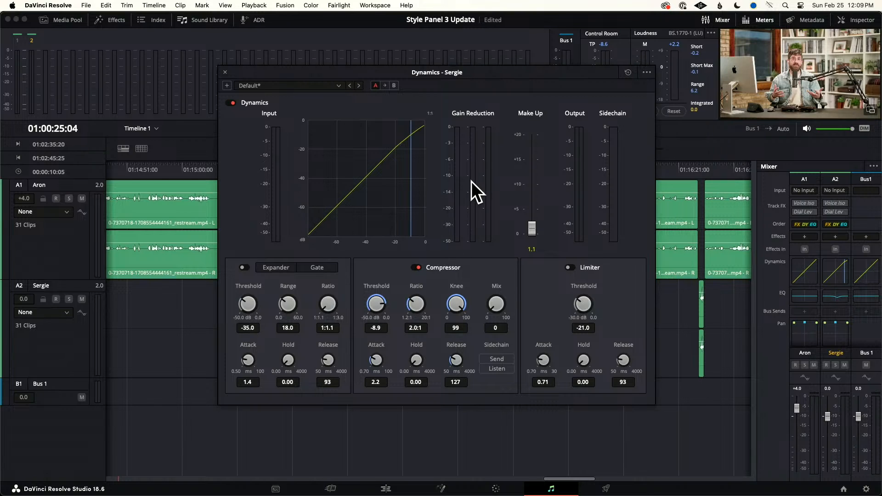
pyautogui.click(225, 73)
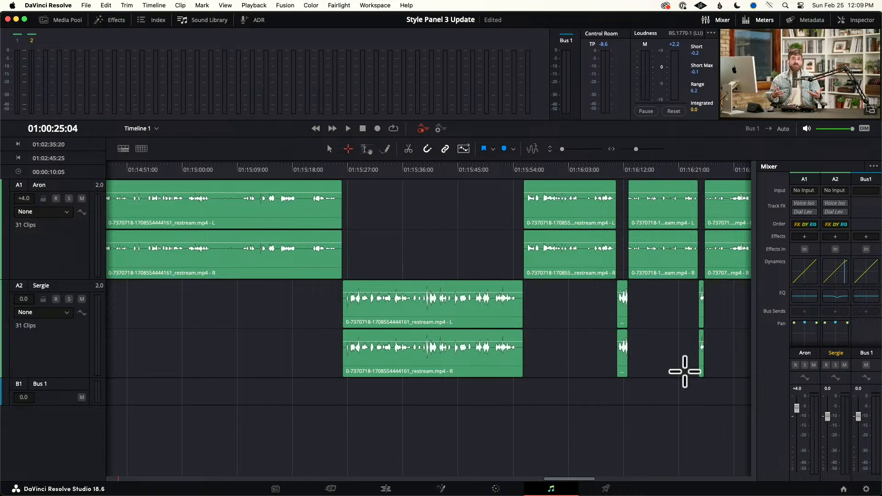
pyautogui.click(842, 303)
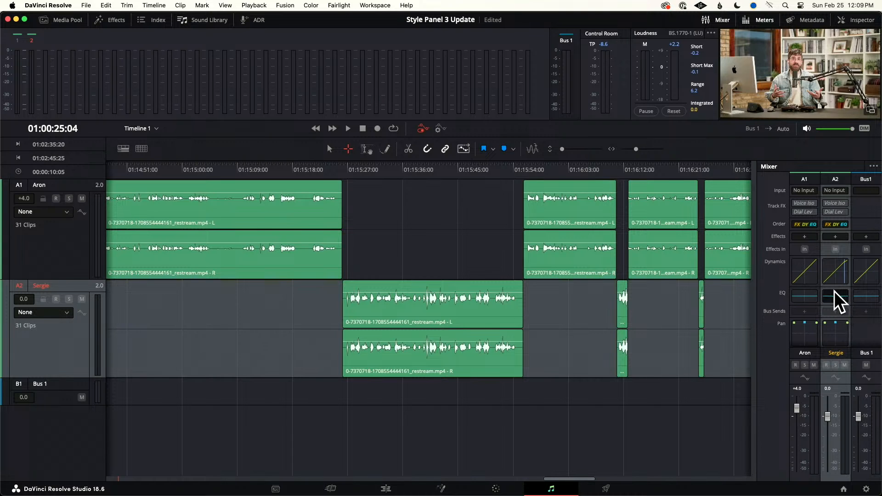
pyautogui.doubleClick(835, 291)
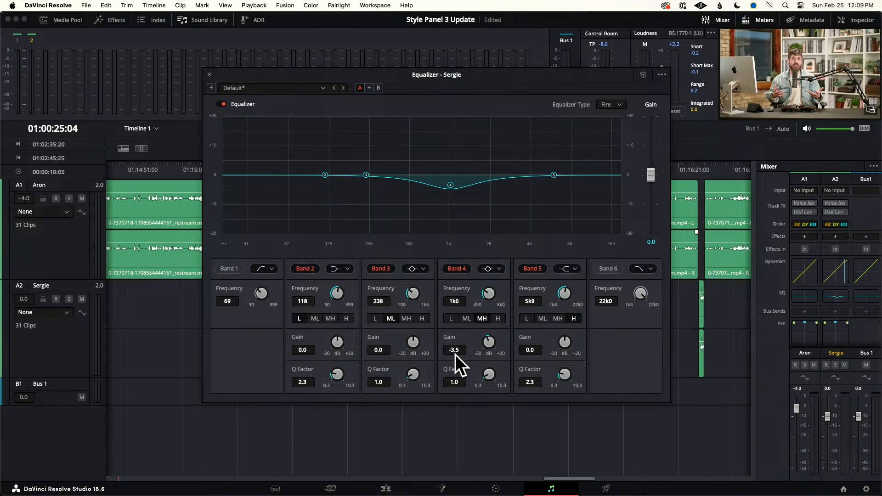
pyautogui.click(208, 74)
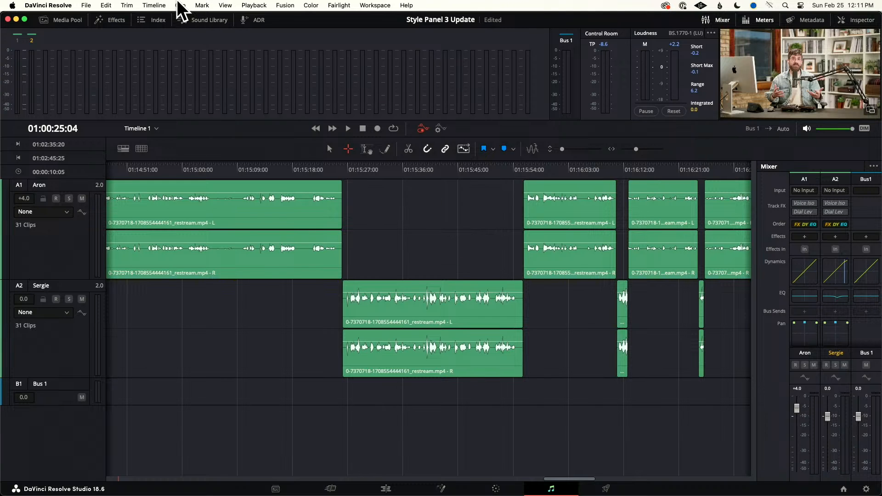
# Select Bus 1 in the mixer and look up the Bounce Mix to Track command without running it
pyautogui.click(154, 5)
pyautogui.click(144, 123)
pyautogui.click(57, 230)
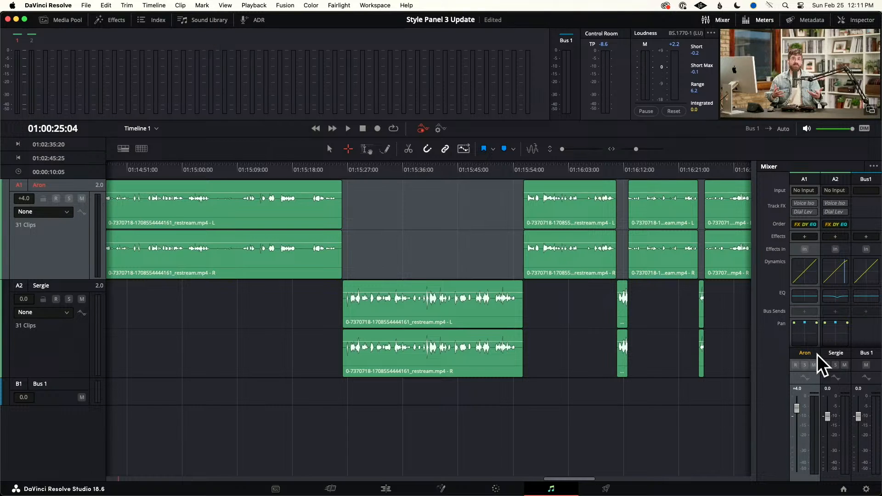
pyautogui.click(868, 358)
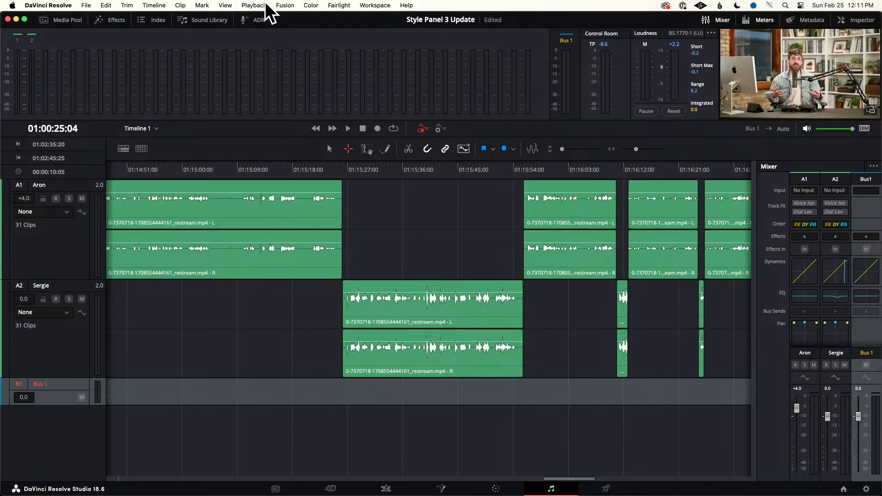
pyautogui.click(150, 3)
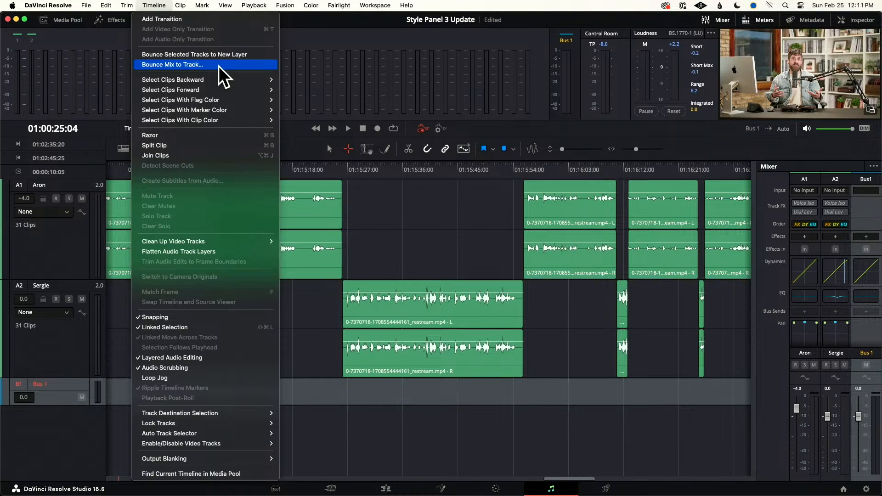
pyautogui.click(409, 198)
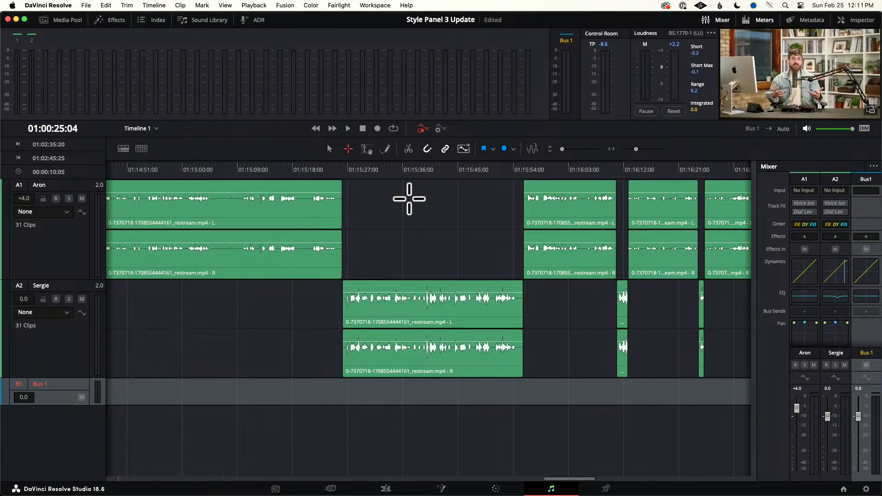
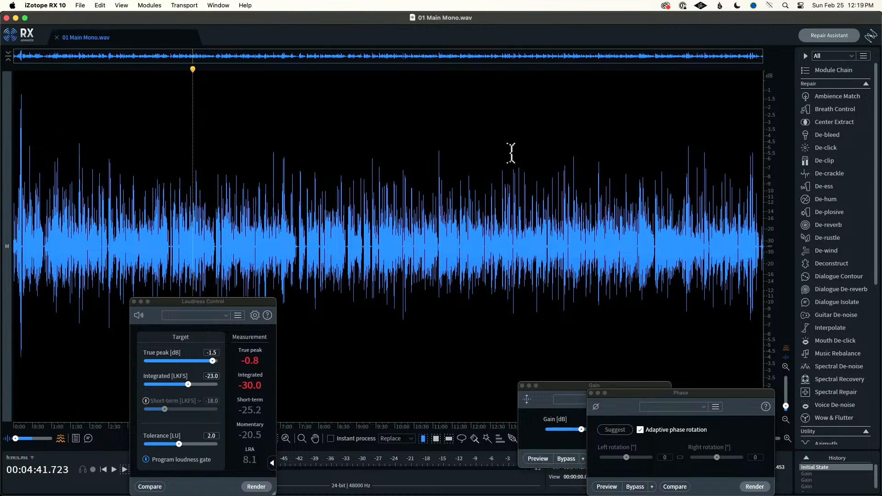
# In iZotope RX, spread out the Phase, Gain and Loudness Control windows and bring Loudness Control to the front
pyautogui.moveTo(748, 395); pyautogui.dragTo(643, 319)
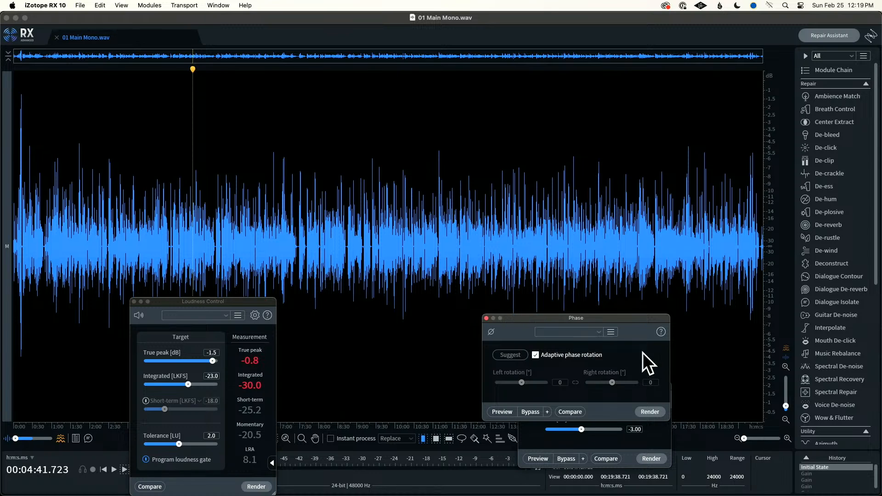
pyautogui.moveTo(606, 318); pyautogui.dragTo(730, 368)
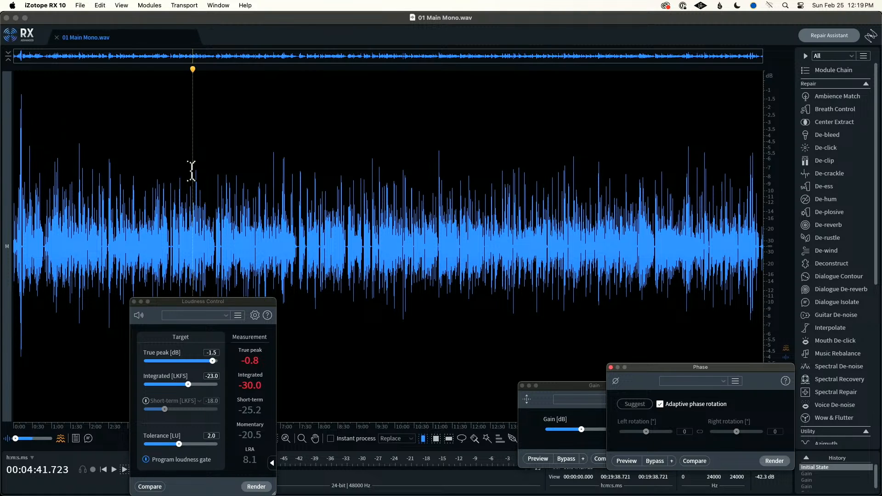
pyautogui.click(239, 164)
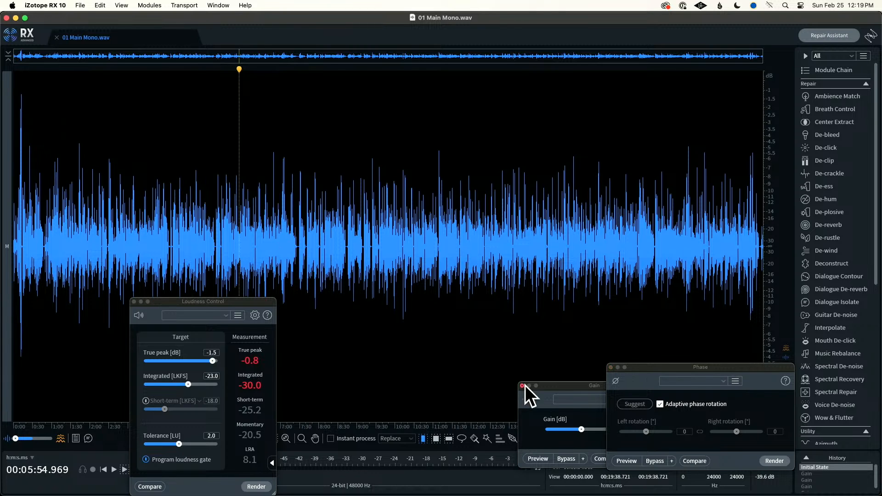
pyautogui.moveTo(567, 386); pyautogui.dragTo(474, 363)
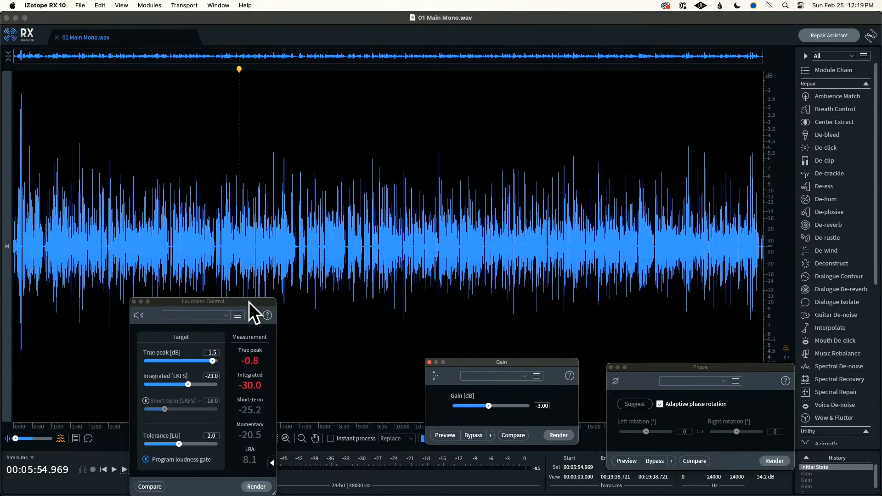
pyautogui.moveTo(243, 301); pyautogui.dragTo(417, 219)
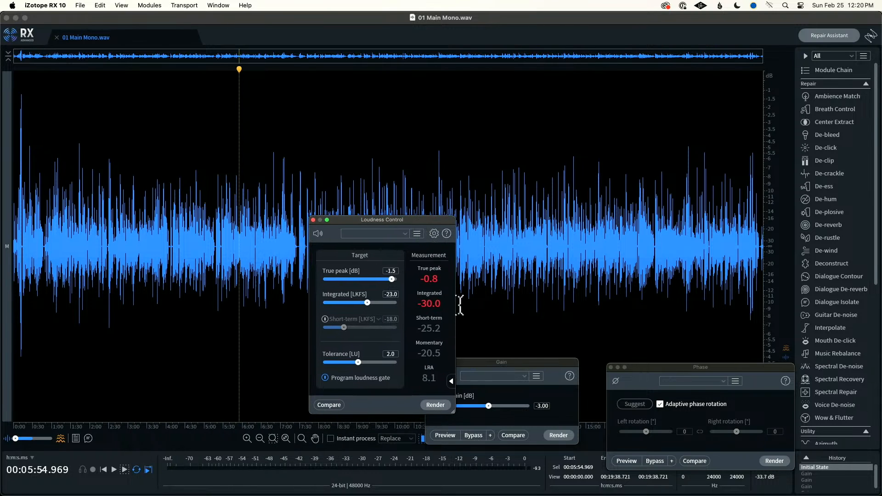
pyautogui.click(555, 364)
pyautogui.click(406, 221)
# Select the three loud spikes at about 11 to 12.5 seconds and render the -3.00 dB Gain on them three times
pyautogui.scroll(2, 19, 159)
pyautogui.scroll(5, 18, 163)
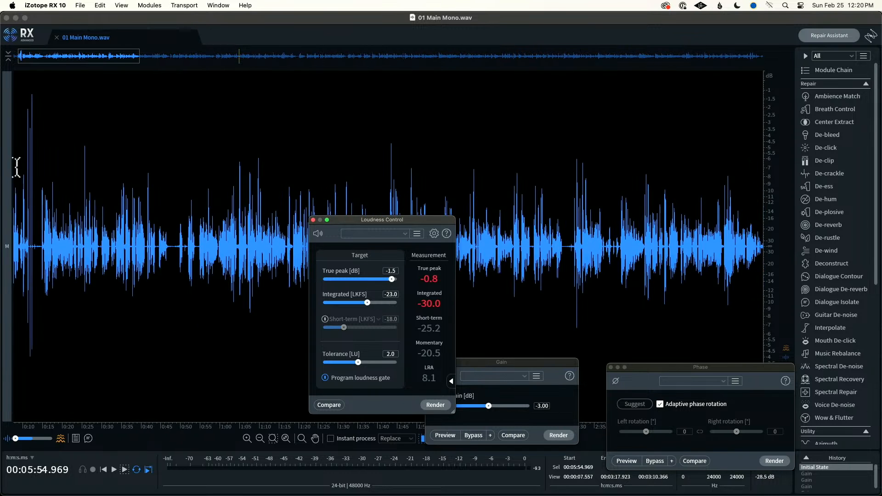
pyautogui.moveTo(128, 240); pyautogui.dragTo(87, 239)
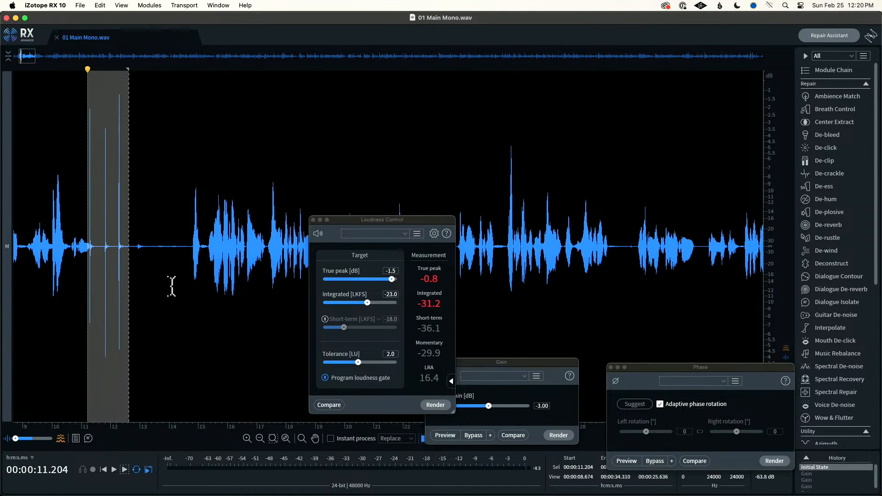
pyautogui.click(516, 366)
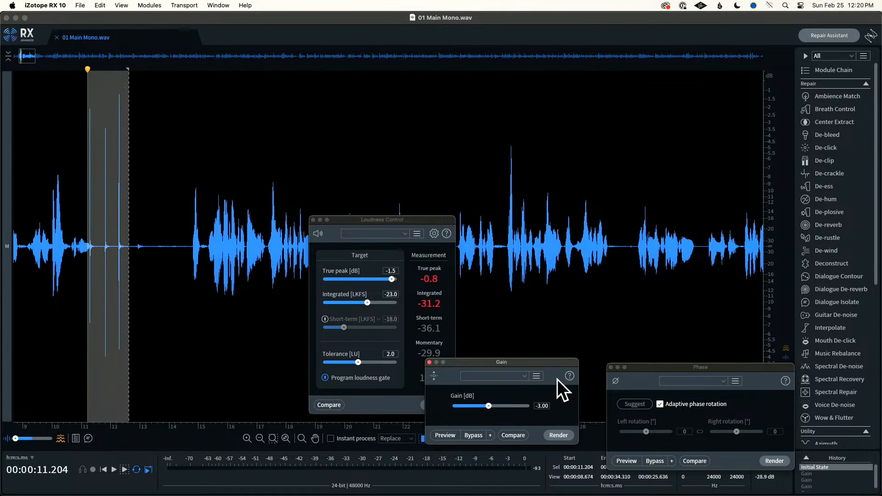
pyautogui.click(560, 435)
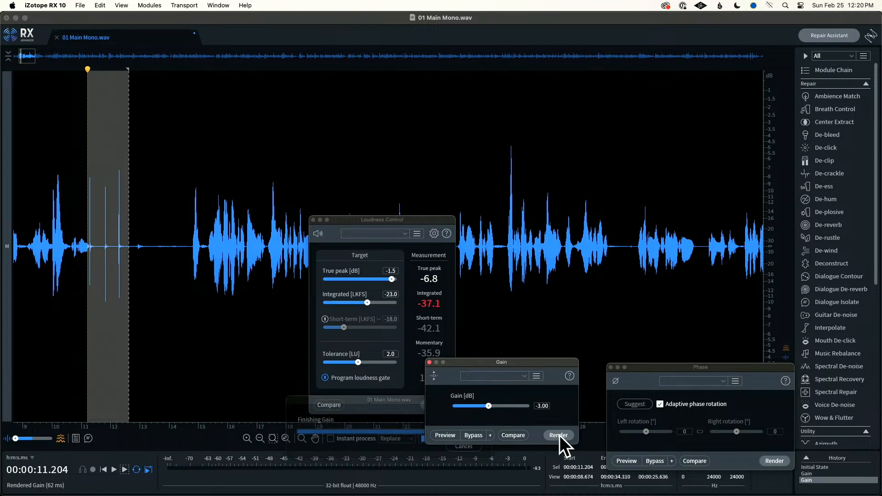
# Clear the selection and reopen Loudness Control to measure the whole file, placing its window clear of the Gain window
pyautogui.click(314, 222)
pyautogui.click(313, 220)
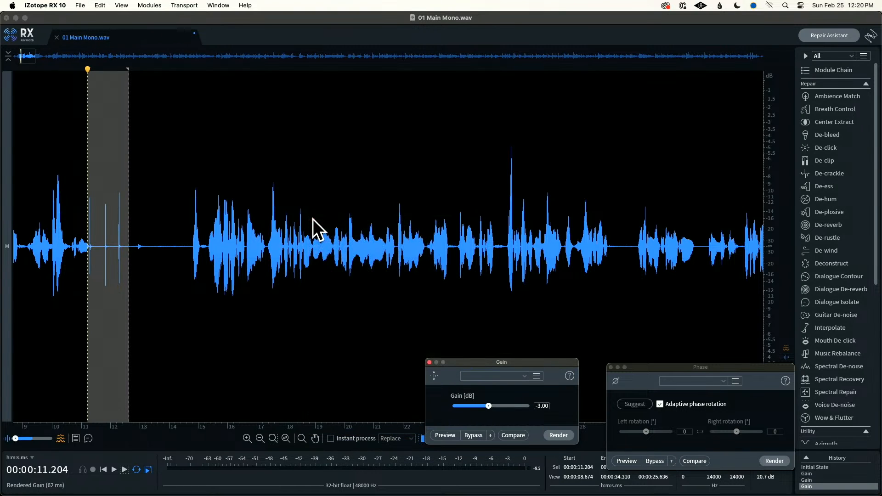
pyautogui.click(167, 211)
pyautogui.scroll(-3, 167, 211)
pyautogui.scroll(-10, 172, 225)
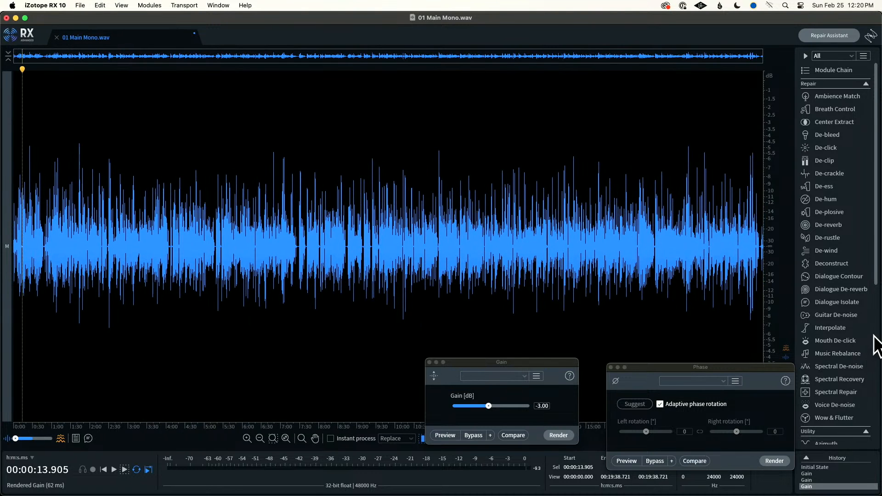
pyautogui.scroll(-5, 825, 372)
pyautogui.scroll(-5, 825, 372)
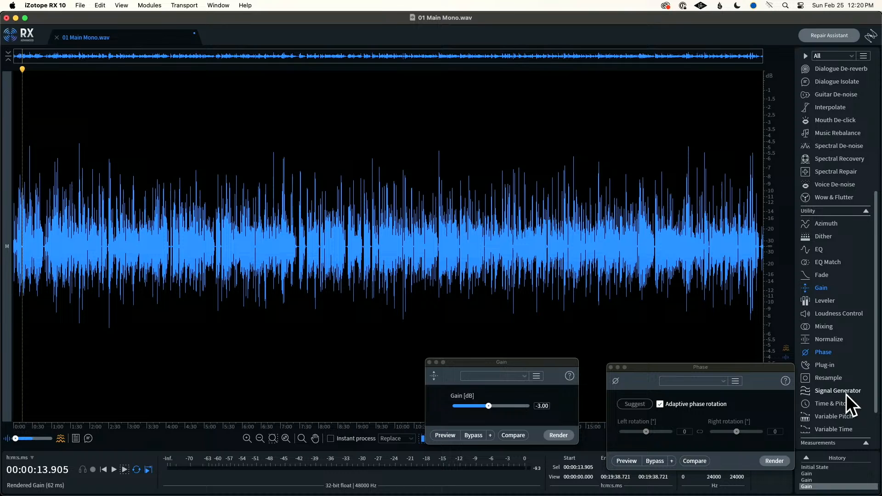
pyautogui.click(849, 313)
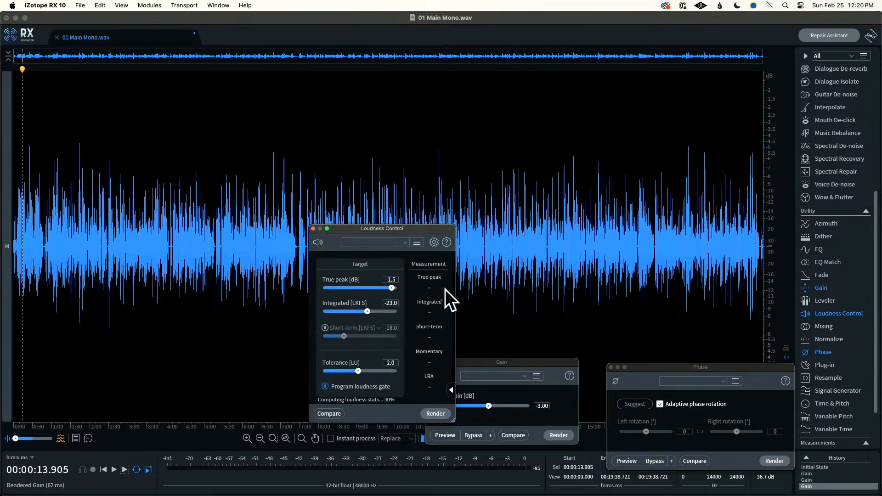
pyautogui.moveTo(427, 230); pyautogui.dragTo(370, 226)
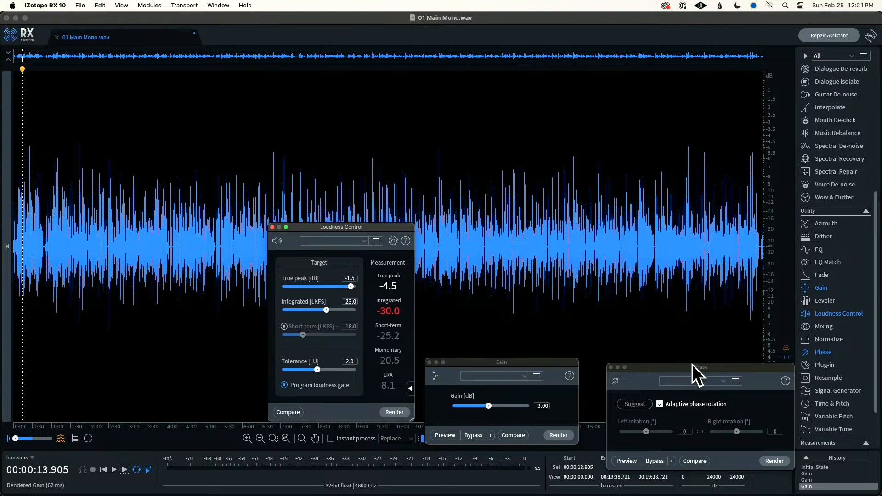
# Bring the Phase window forward and examine how far the tall peak near 17:41 extends above and below the centre line
pyautogui.click(707, 366)
pyautogui.scroll(10, 697, 216)
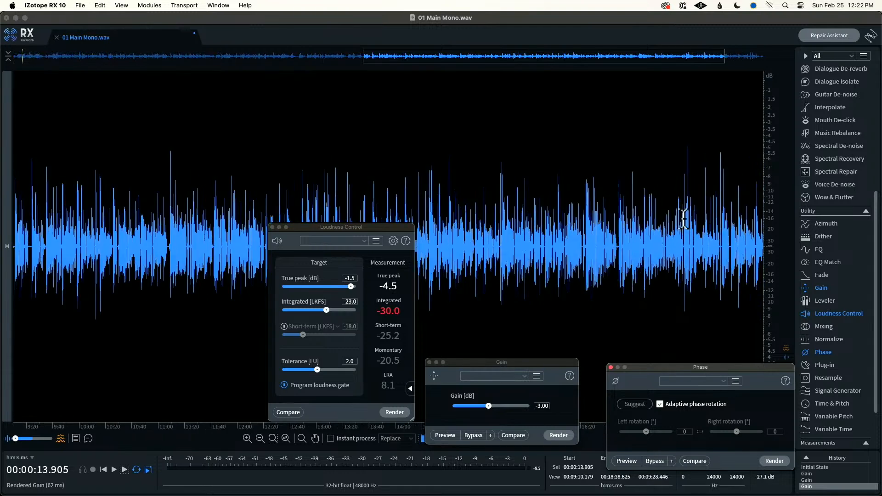
pyautogui.scroll(15, 694, 219)
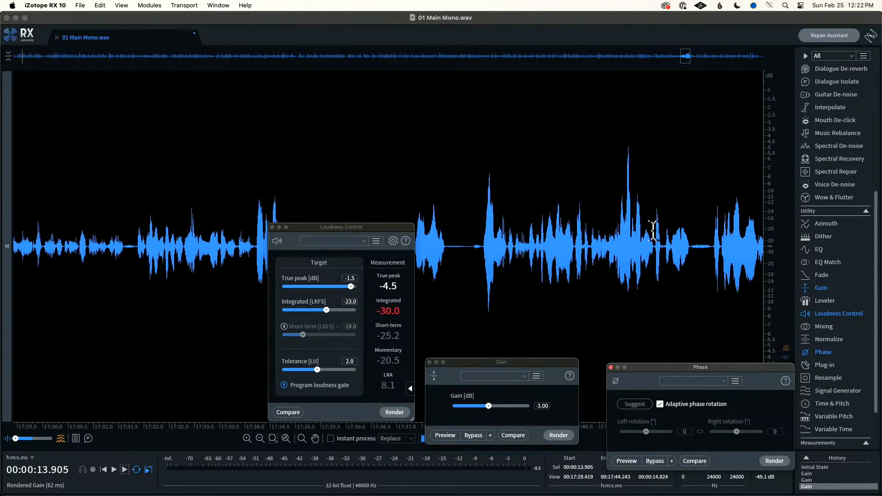
pyautogui.scroll(3, 685, 244)
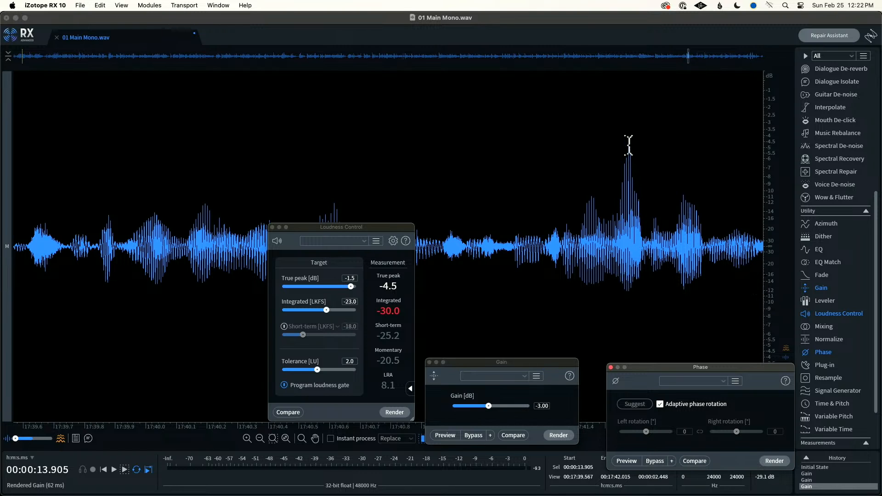
pyautogui.scroll(-6, 602, 291)
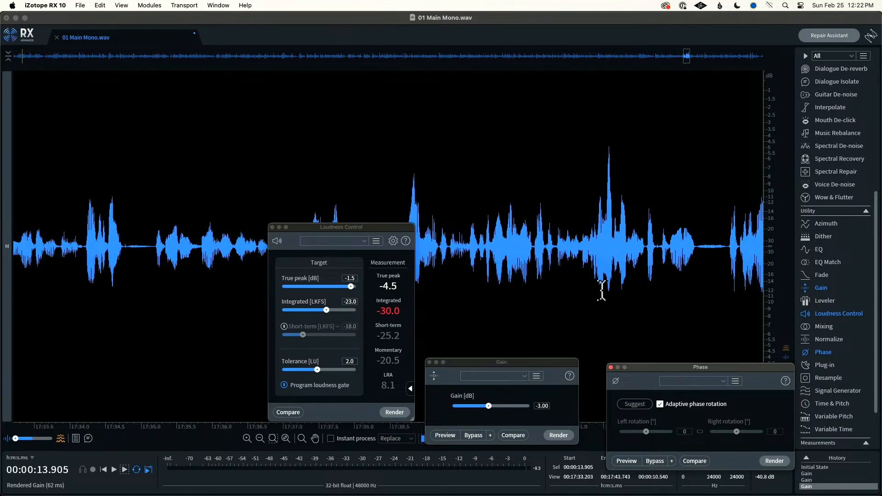
# Move the Phase window beside the Gain window and render adaptive phase rotation on the whole mono file
pyautogui.scroll(-10, 652, 314)
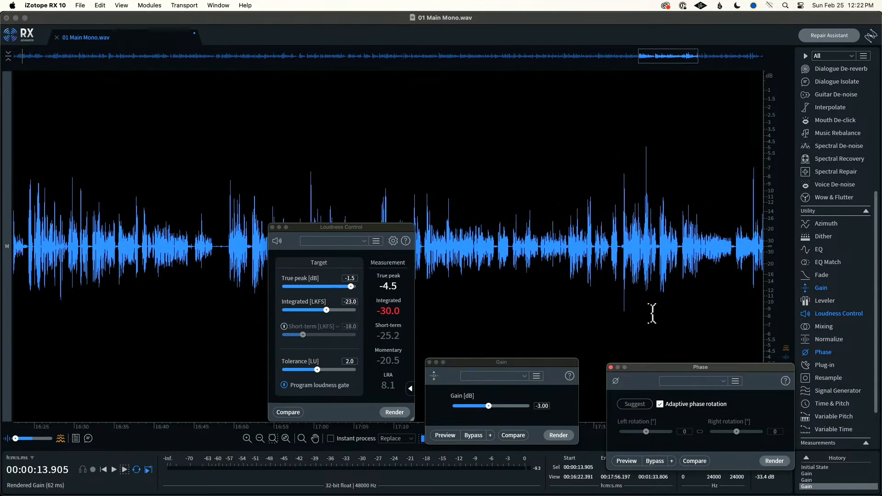
pyautogui.scroll(-3, 665, 307)
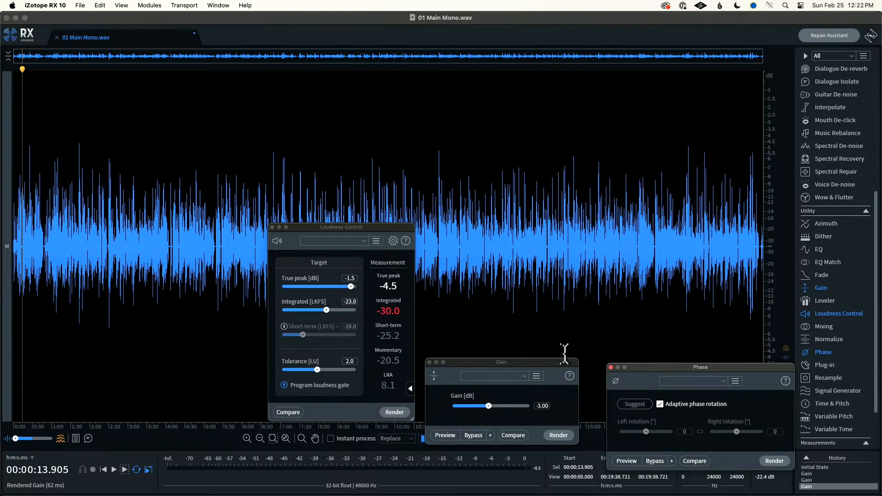
pyautogui.moveTo(750, 367); pyautogui.dragTo(748, 365)
pyautogui.moveTo(730, 336); pyautogui.dragTo(712, 342)
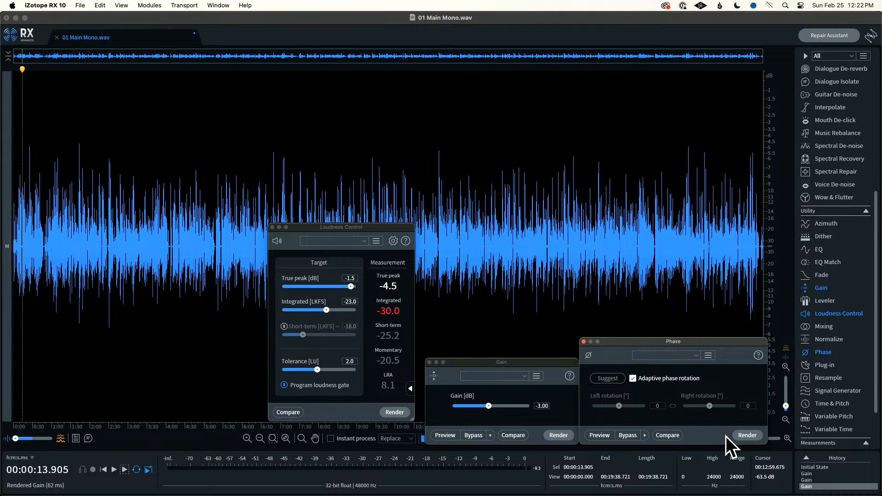
pyautogui.click(754, 434)
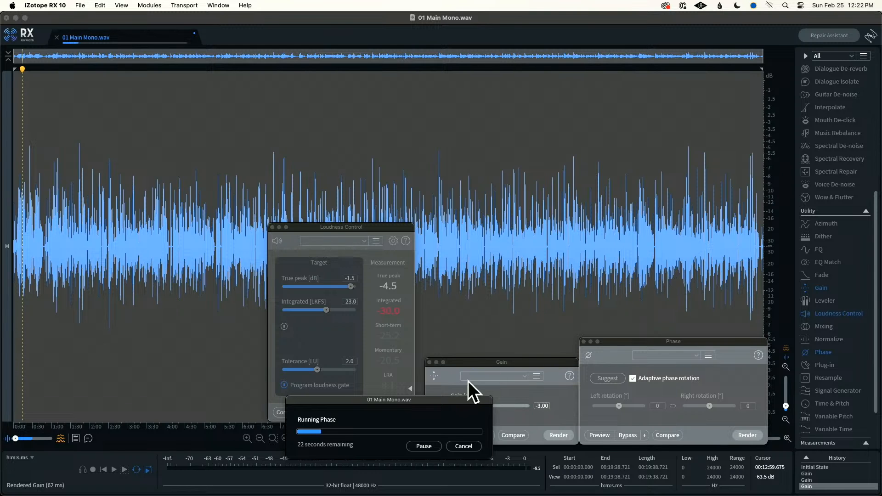
pyautogui.moveTo(440, 401); pyautogui.dragTo(431, 70)
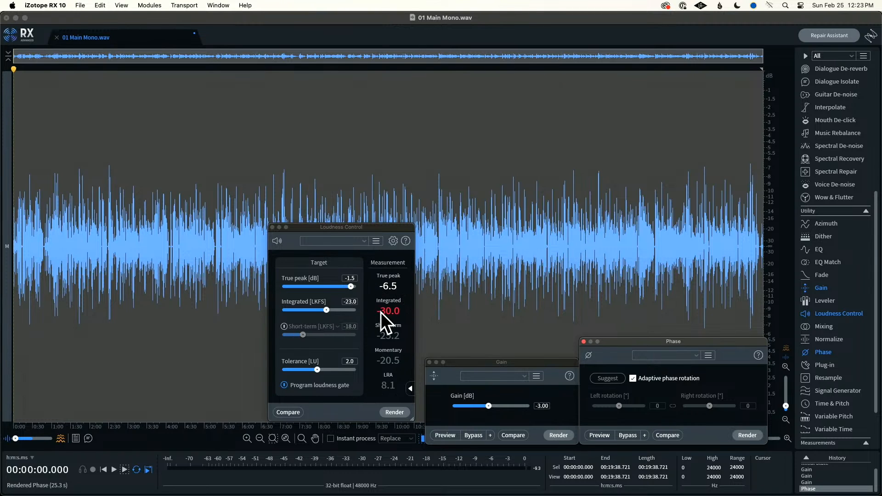
# Set the Integrated loudness target to -26.0 LKFS and render Loudness Control on the whole file, keeping the full selection
pyautogui.moveTo(381, 312)
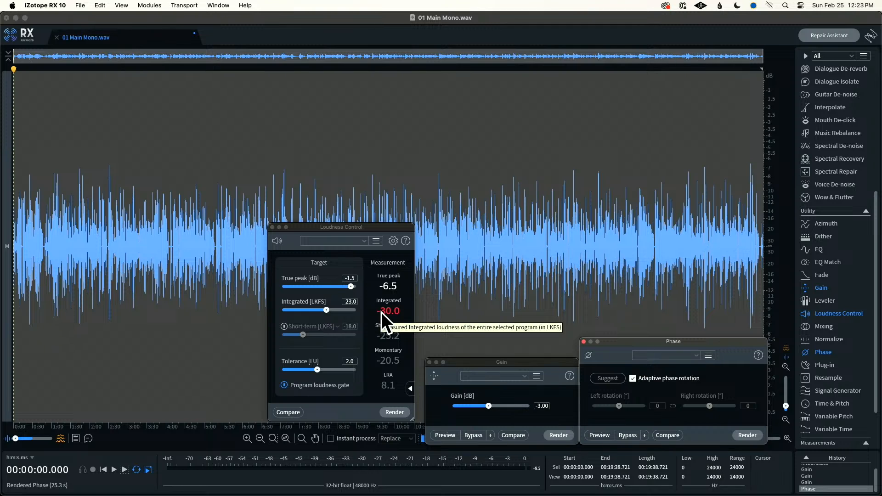
pyautogui.click(350, 302)
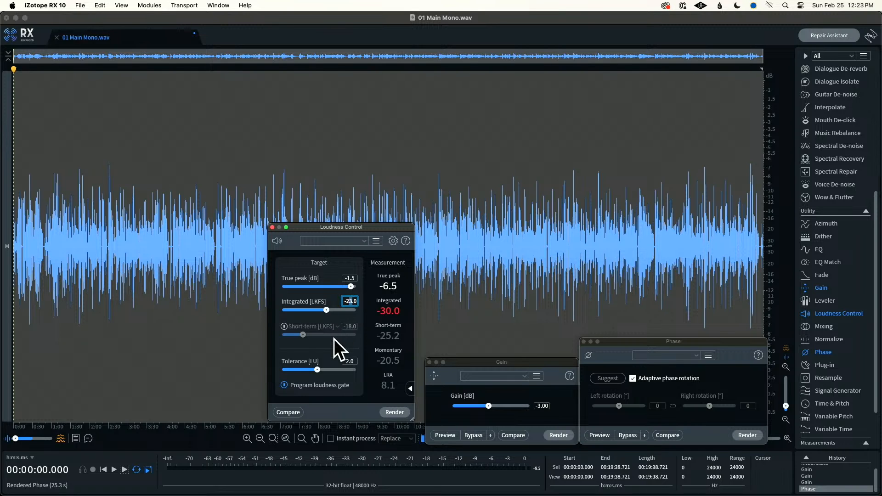
pyautogui.write('6')
pyautogui.click(392, 412)
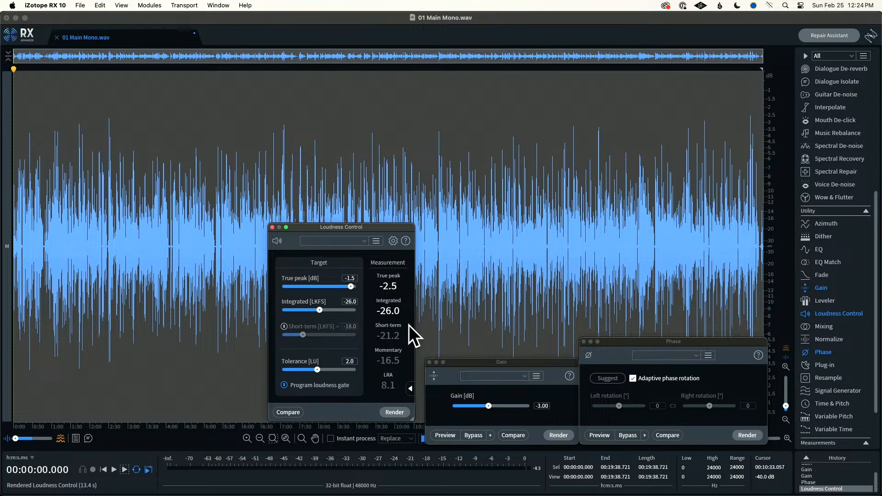
pyautogui.click(526, 269)
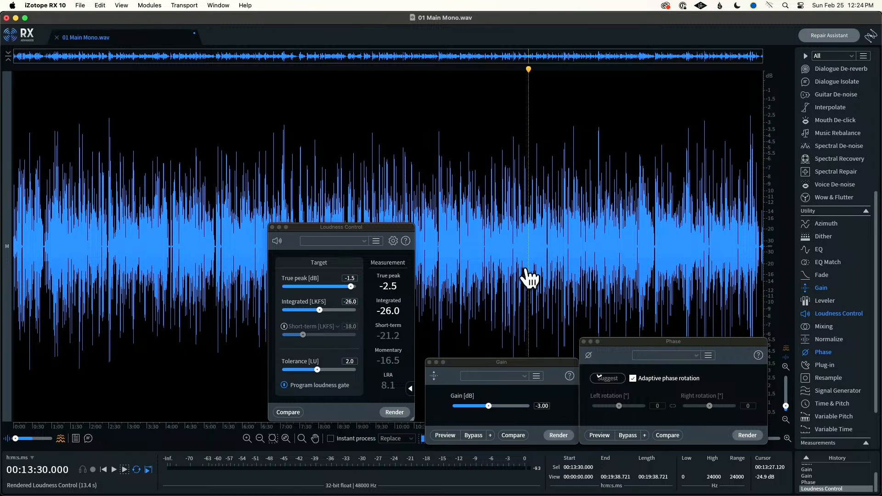
pyautogui.press('super+z')
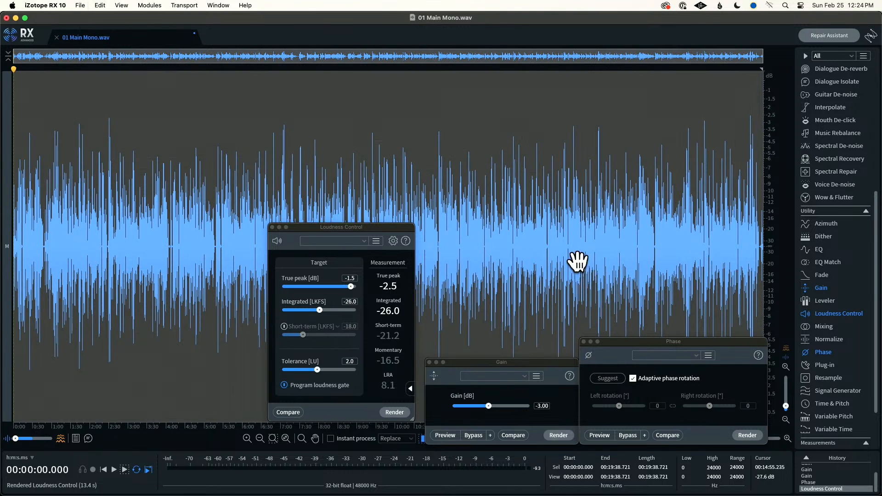
# Create a new stereo file with a 48000 Hz sampling rate, keeping the name Untitled
pyautogui.click(81, 6)
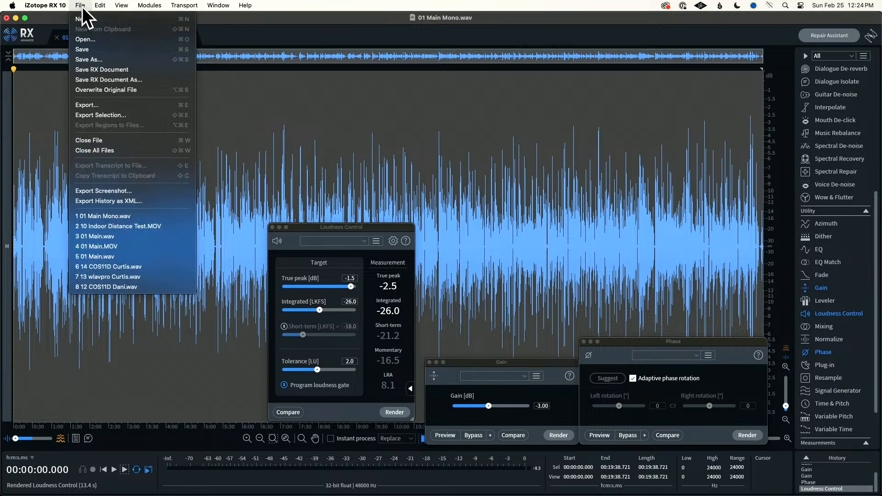
pyautogui.click(85, 28)
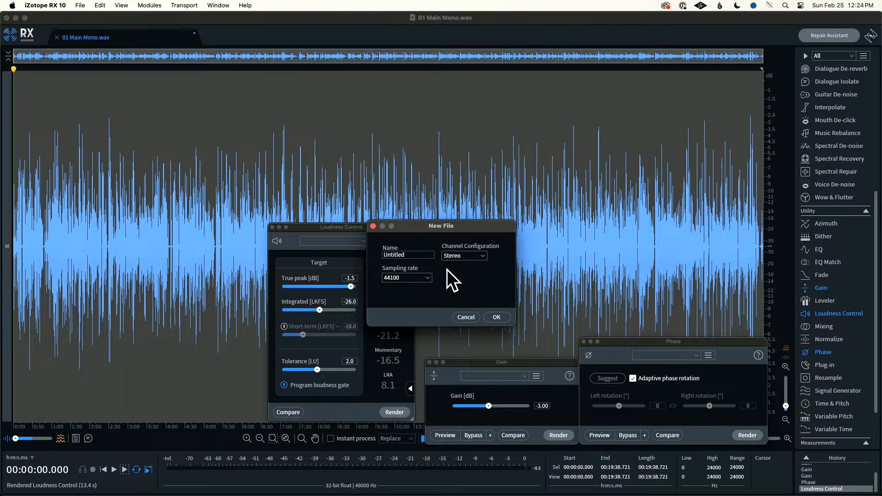
pyautogui.click(427, 278)
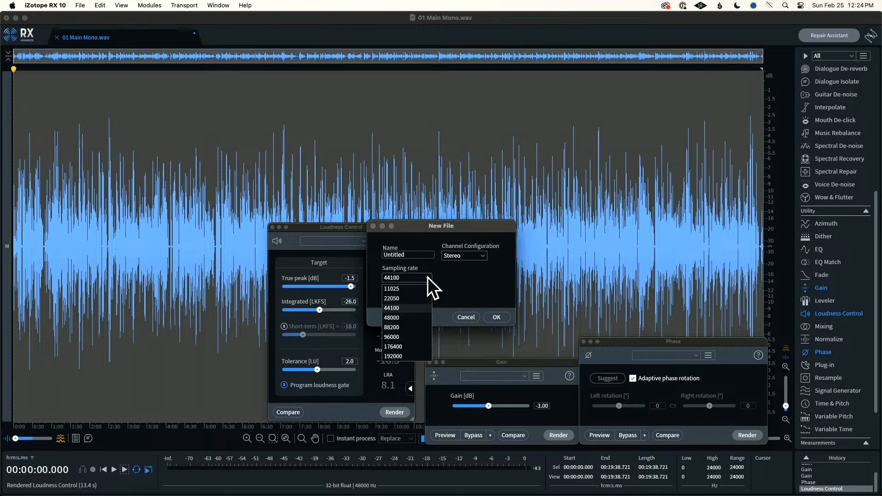
pyautogui.click(393, 317)
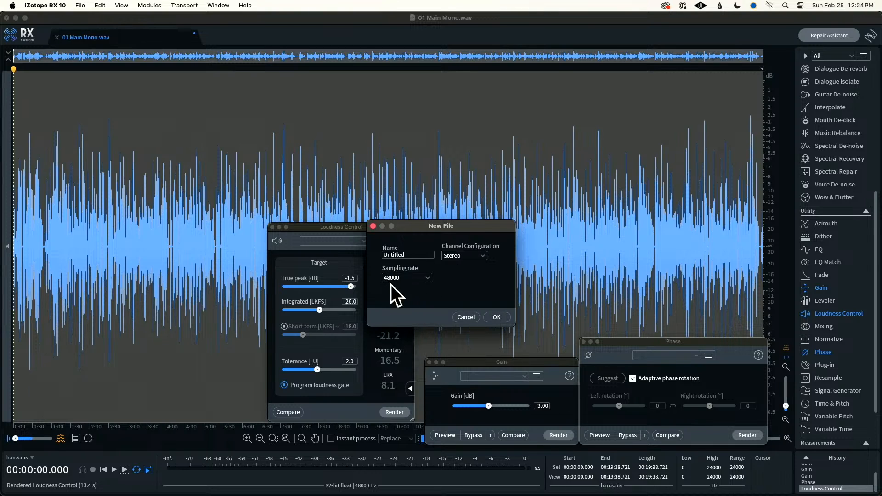
pyautogui.click(497, 317)
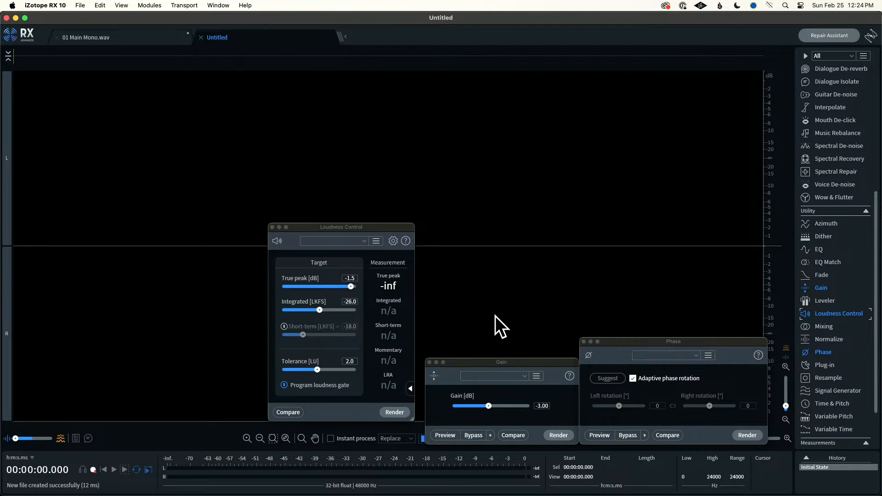
# Copy the entire 01 Main Mono.wav audio and paste it into the new Untitled stereo file
pyautogui.click(117, 40)
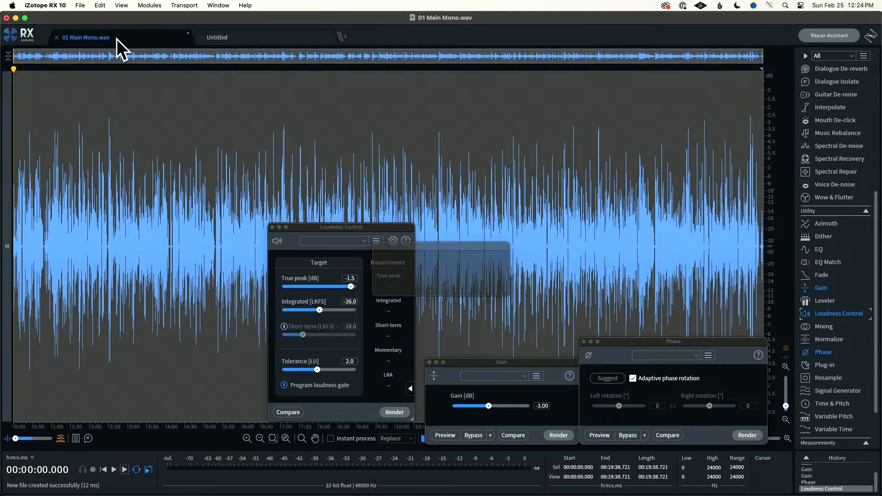
pyautogui.click(247, 36)
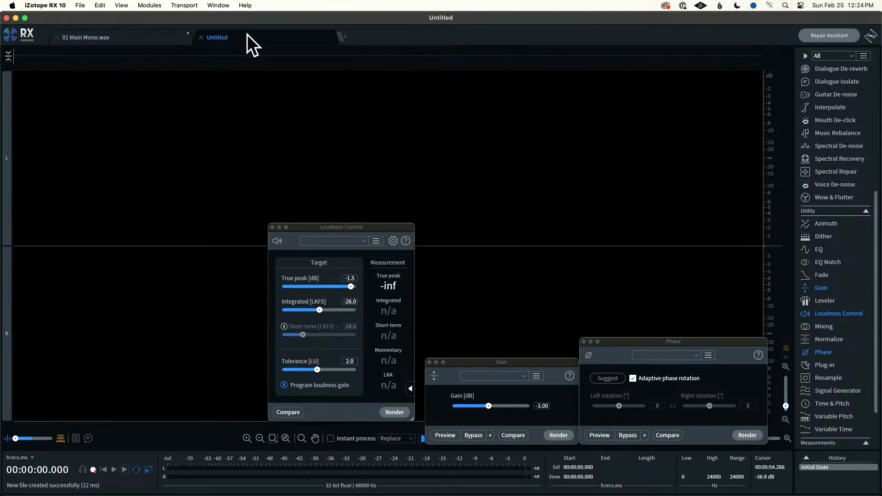
pyautogui.click(145, 36)
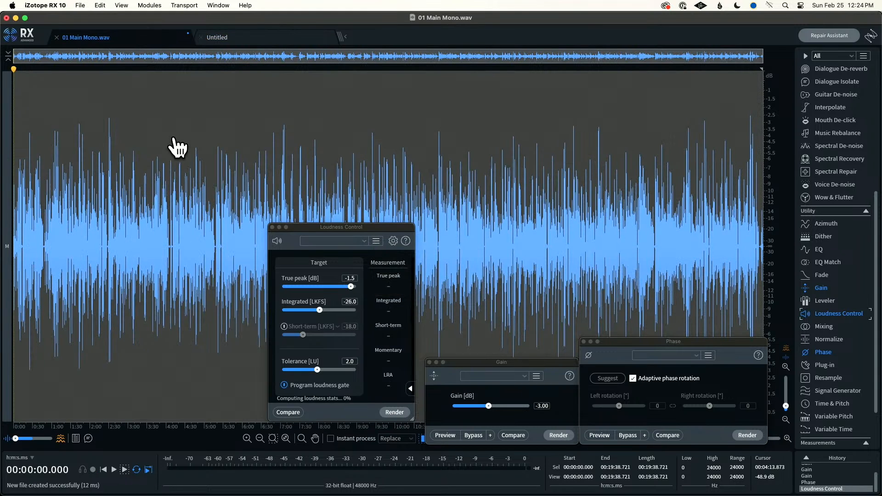
pyautogui.press('super+c')
pyautogui.click(246, 38)
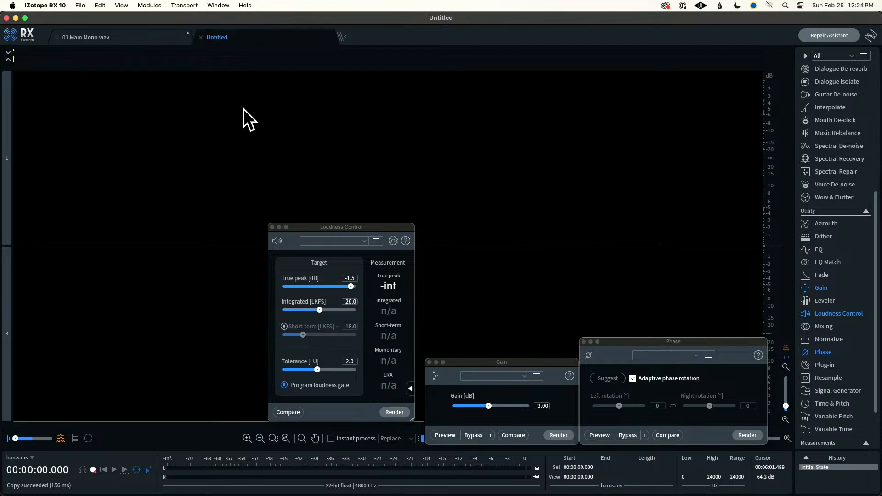
pyautogui.press('super+v')
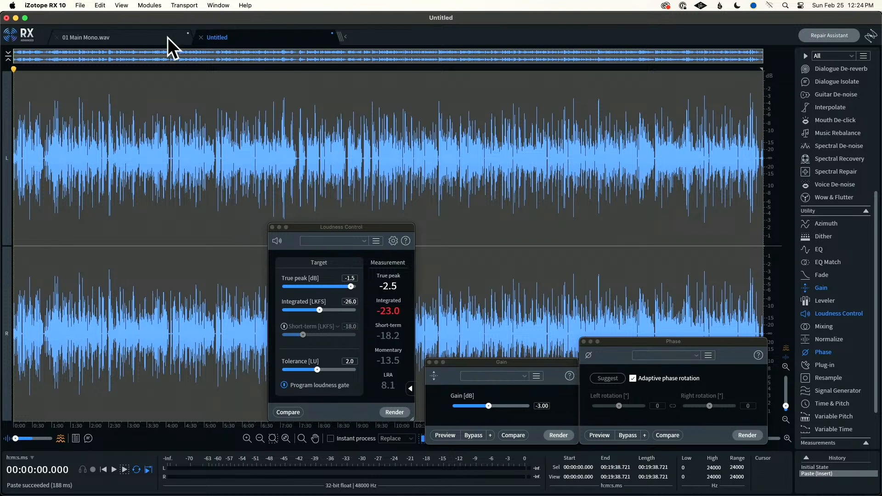
# Save the stereo file as a 32-bit float WAV named Sample Audio in the project's Audio folder
pyautogui.click(79, 5)
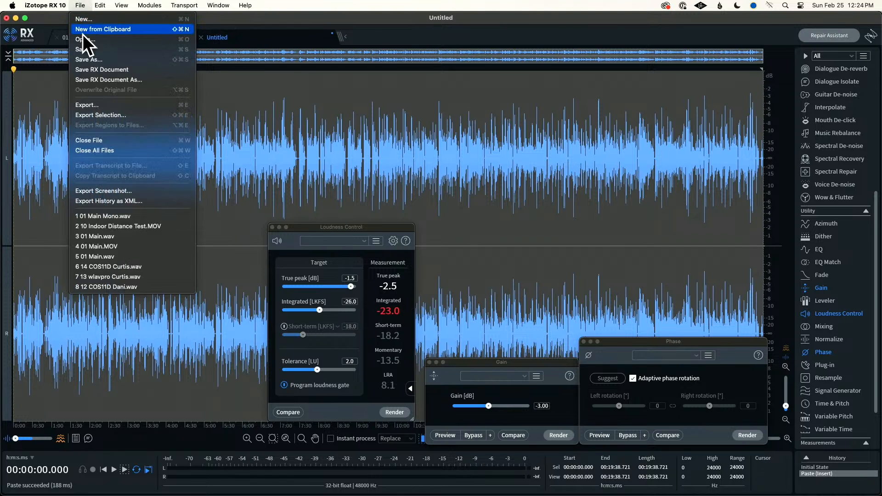
pyautogui.click(97, 61)
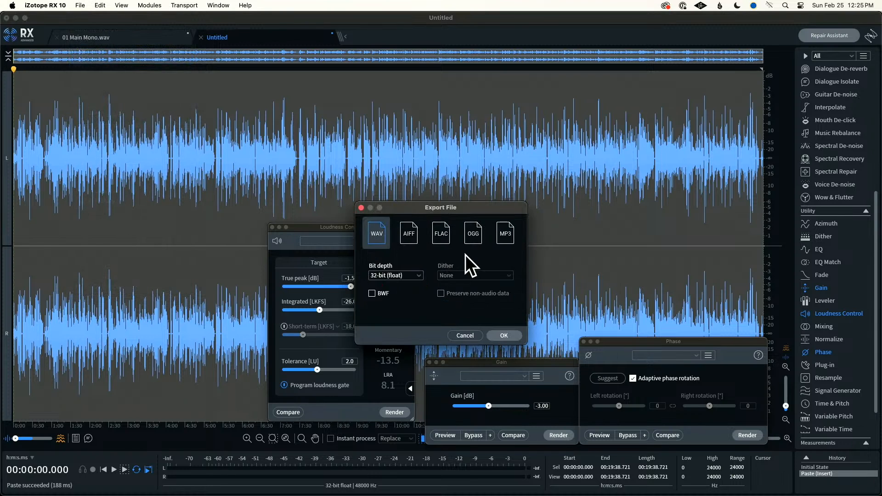
pyautogui.click(504, 335)
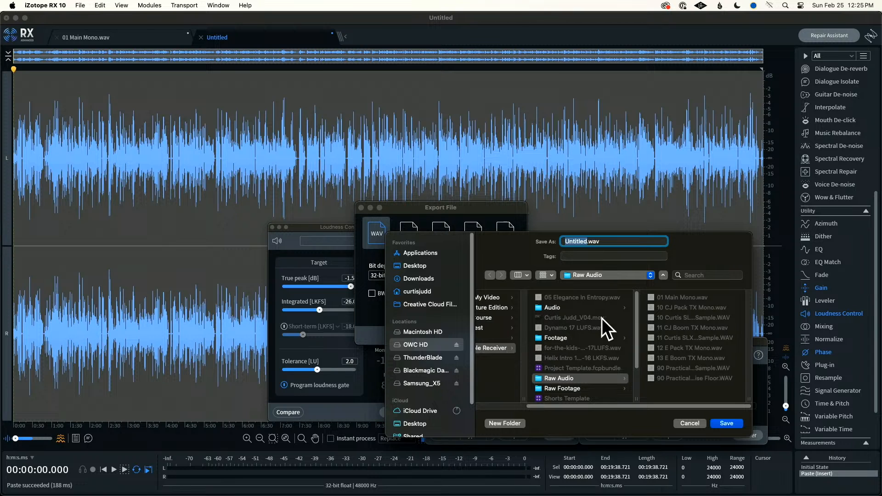
pyautogui.click(559, 308)
pyautogui.moveTo(613, 240); pyautogui.dragTo(533, 239)
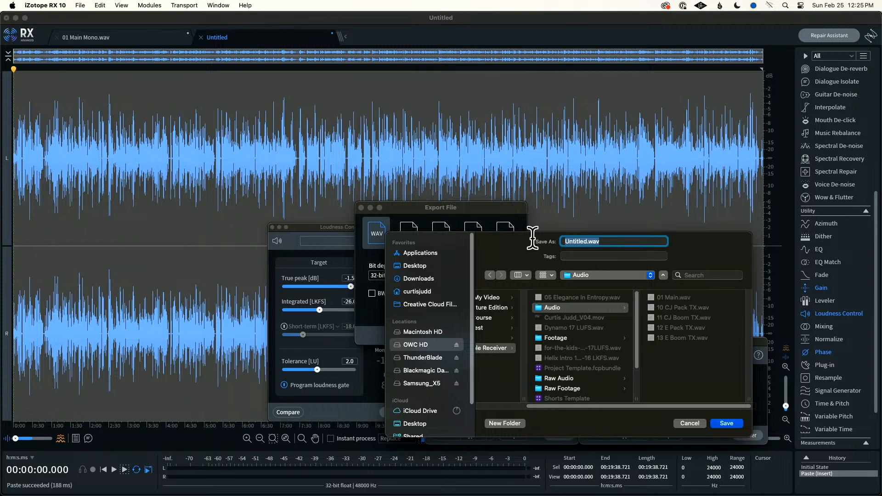
pyautogui.write('Sample Audio')
pyautogui.press('Return')
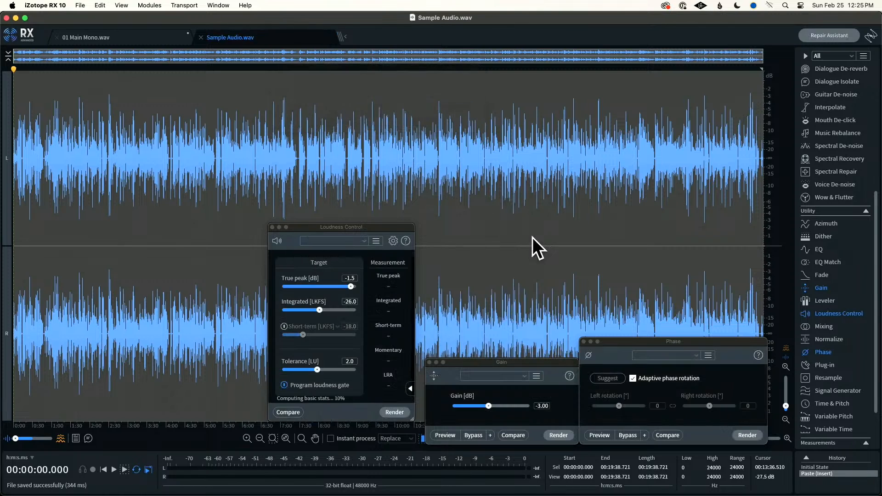
# Switch to DaVinci Resolve's Media page and open the Raw Footage folder of SHURE SLXD5 Portable Receiver on OWC HD
pyautogui.press('super+Tab')
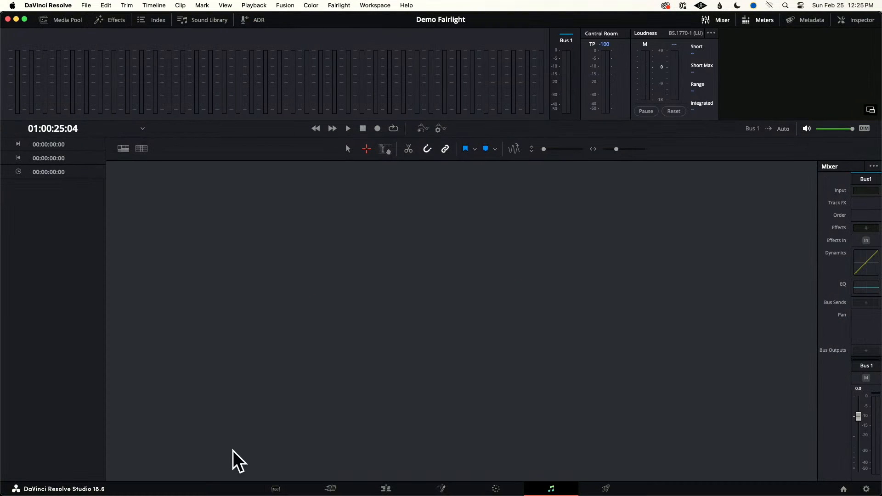
pyautogui.click(283, 490)
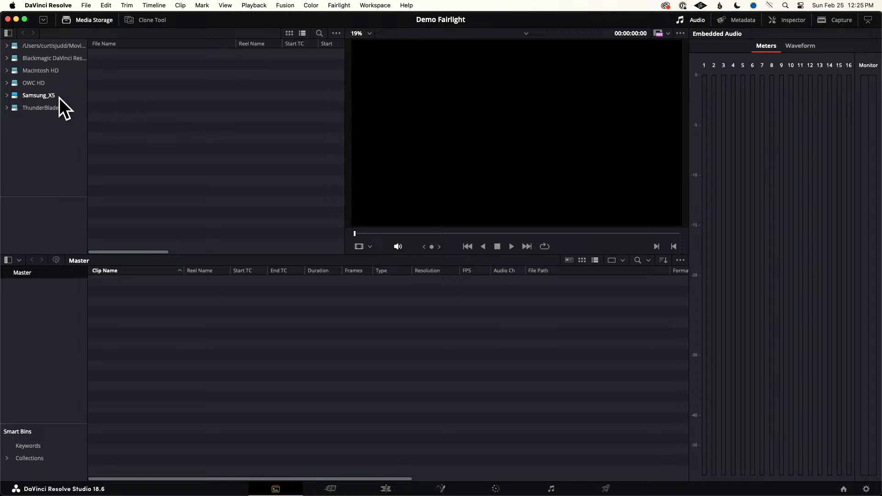
pyautogui.click(29, 84)
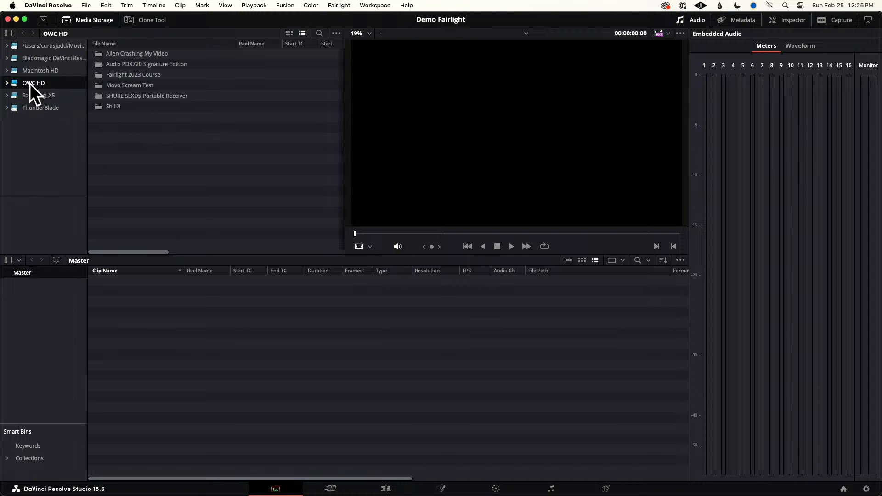
pyautogui.doubleClick(128, 95)
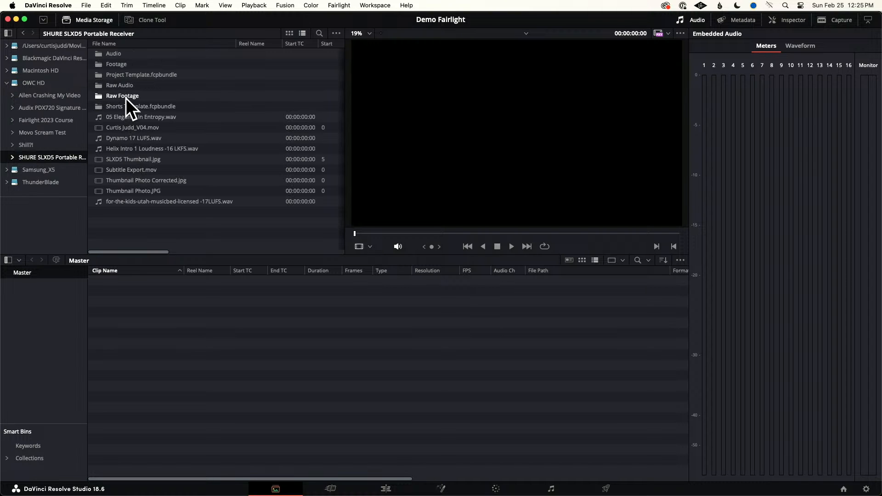
pyautogui.doubleClick(126, 97)
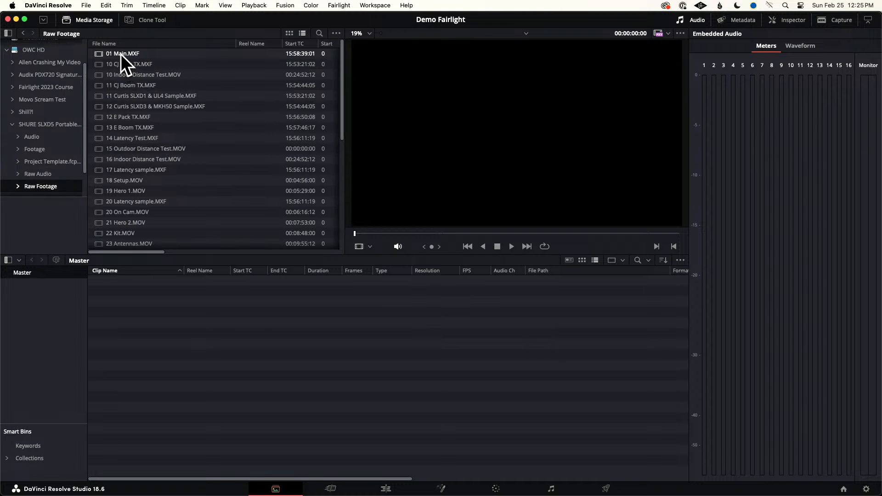
# Add 01 Main.MXF to the Master bin and change the project frame rate to match the clip
pyautogui.moveTo(120, 55); pyautogui.dragTo(197, 340)
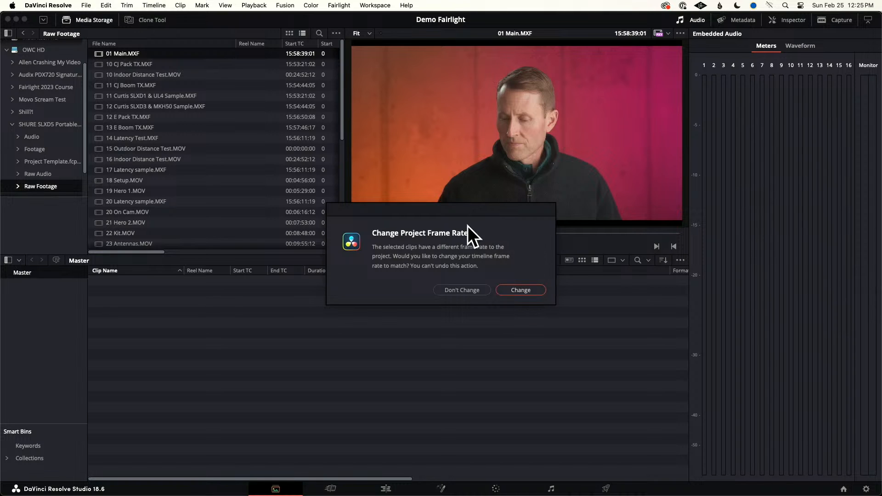
pyautogui.moveTo(420, 212); pyautogui.dragTo(411, 243)
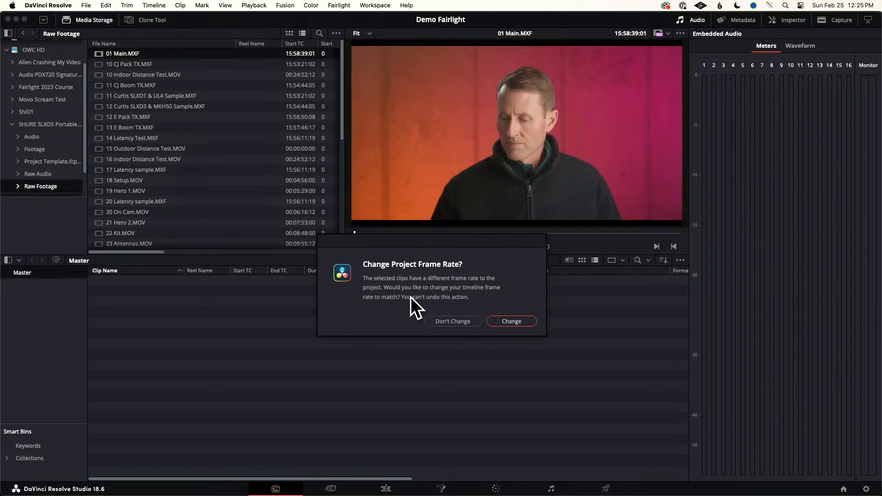
pyautogui.click(520, 321)
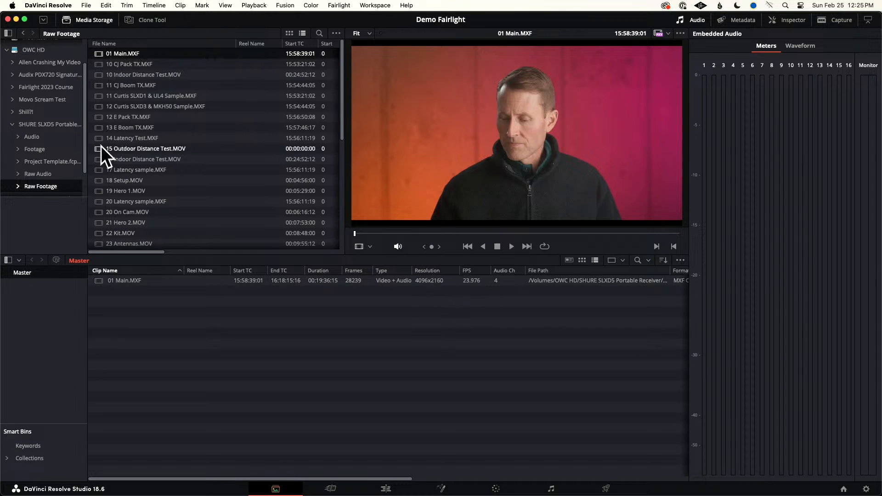
# Add Sample Audio.wav from the SHURE SLXD5 project's Audio folder to the Master bin
pyautogui.click(46, 173)
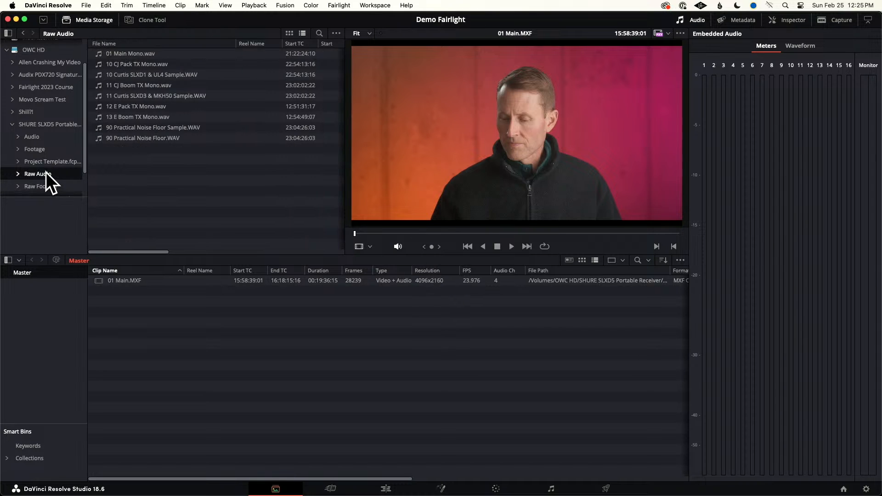
pyautogui.click(29, 137)
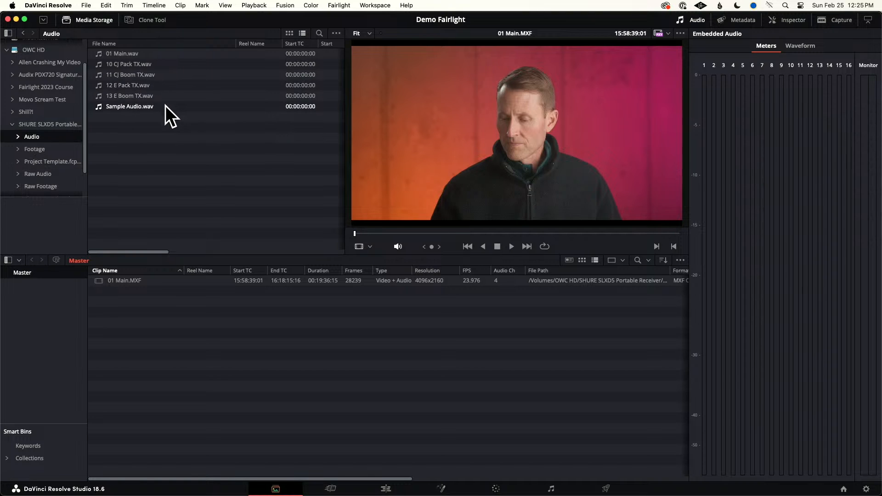
pyautogui.click(123, 106)
pyautogui.moveTo(115, 106); pyautogui.dragTo(168, 329)
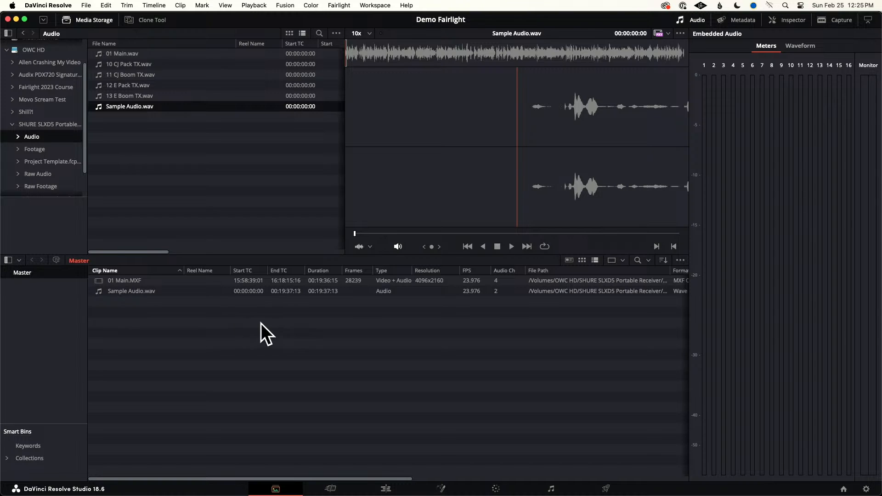
# Auto-sync the audio of 01 Main.MXF and Sample Audio.wav based on waveform
pyautogui.moveTo(254, 323); pyautogui.dragTo(109, 277)
pyautogui.rightClick(131, 281)
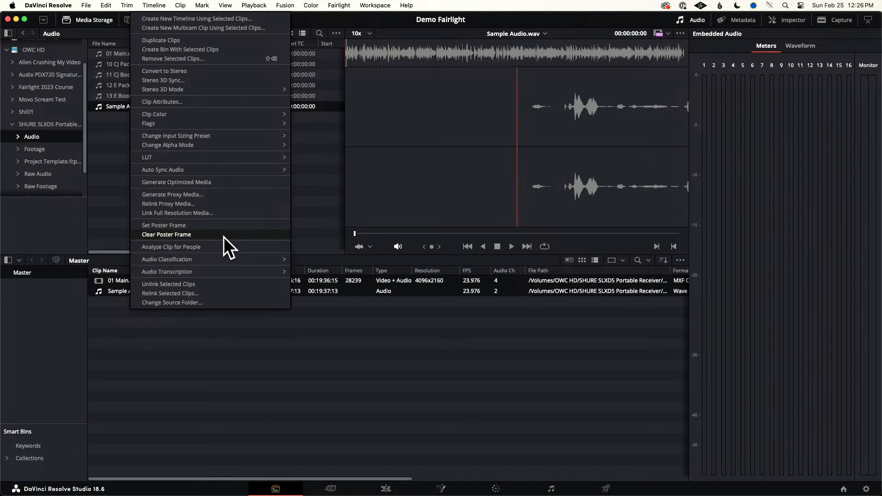
pyautogui.moveTo(230, 171)
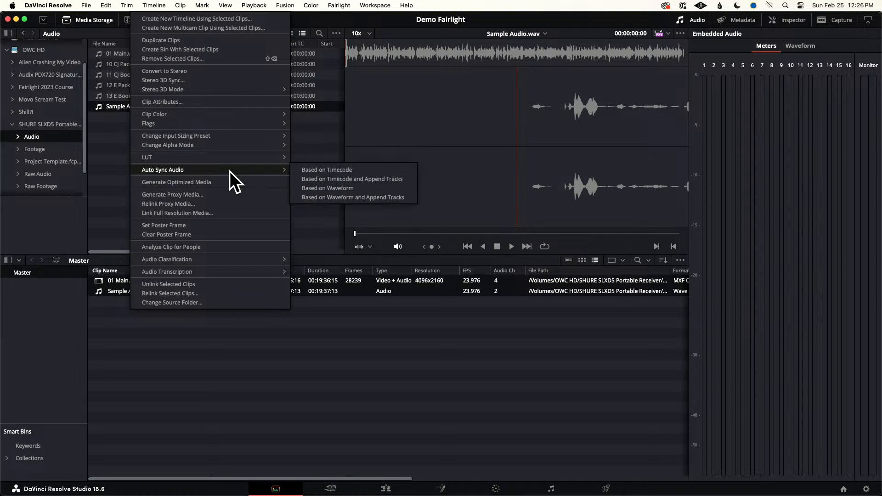
pyautogui.click(347, 189)
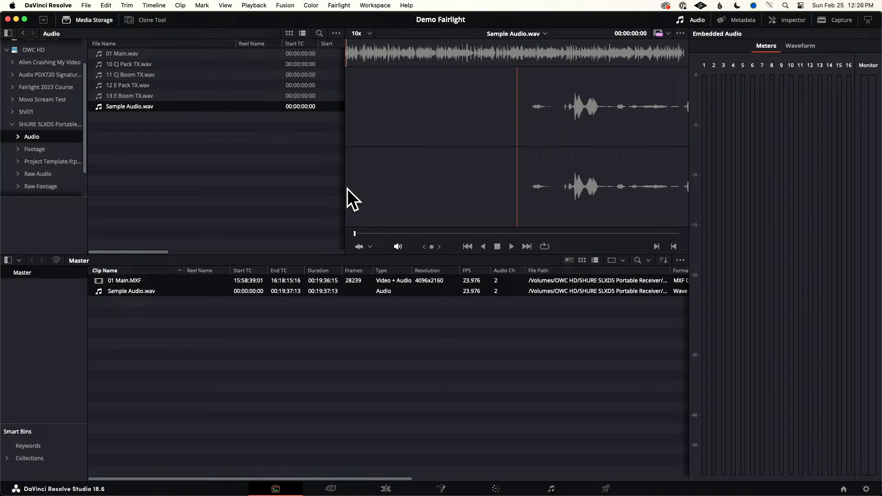
pyautogui.click(310, 346)
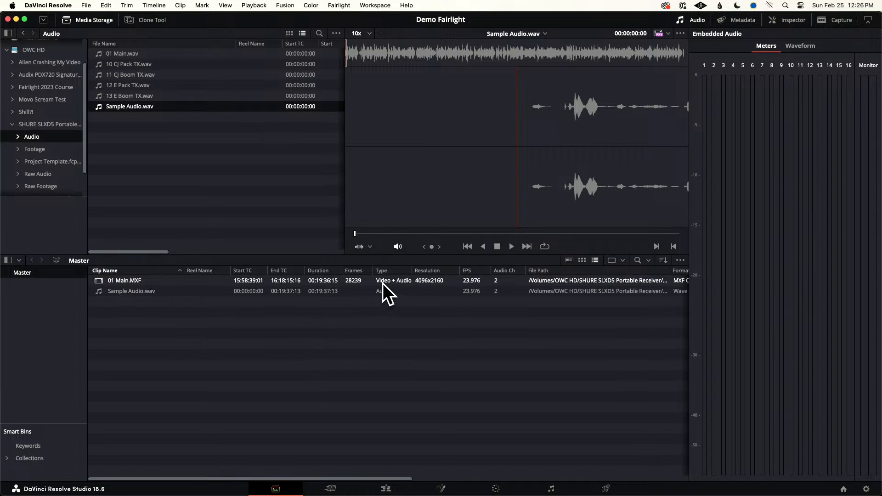
# Create a timeline on the Edit page from the synced 01 Main.MXF clip
pyautogui.click(405, 282)
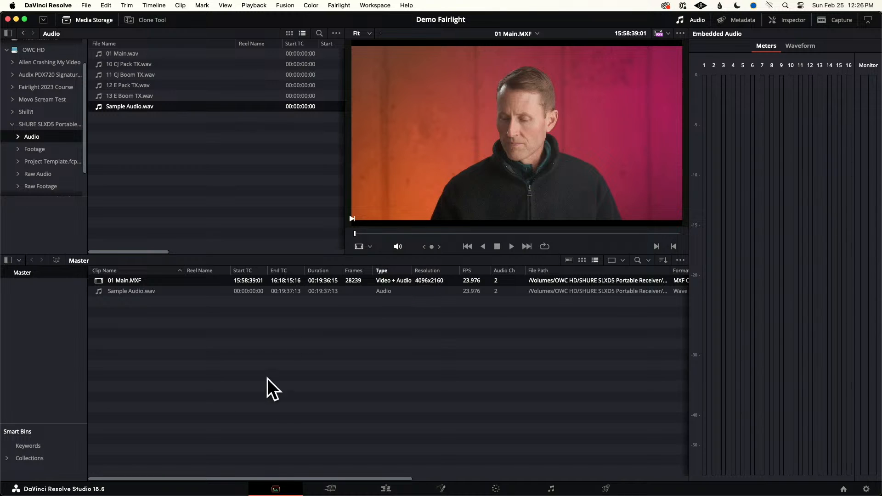
pyautogui.click(386, 489)
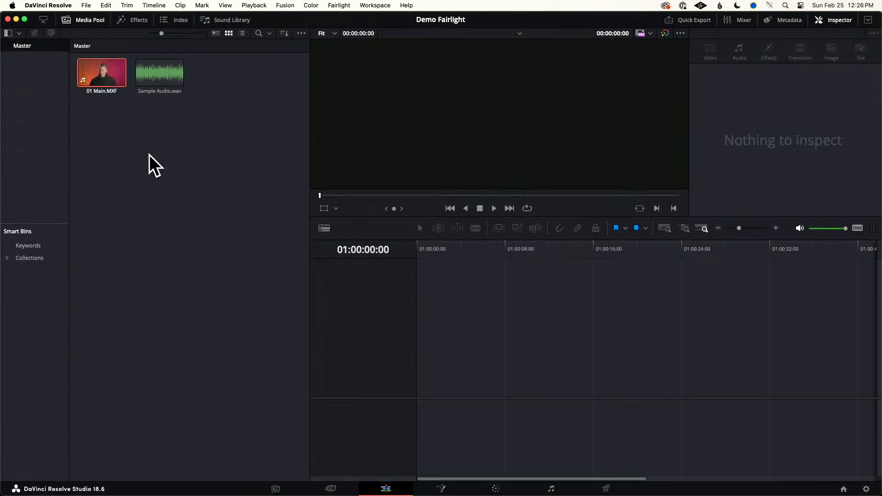
pyautogui.click(92, 83)
pyautogui.moveTo(94, 70); pyautogui.dragTo(410, 385)
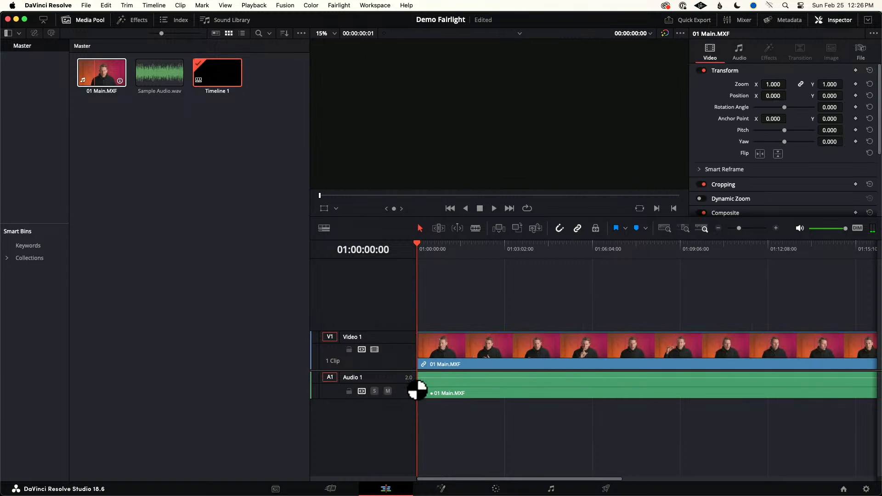
# Open the timeline on the Fairlight page and enlarge the Audio 1 track's height until its waveforms are readable
pyautogui.click(550, 489)
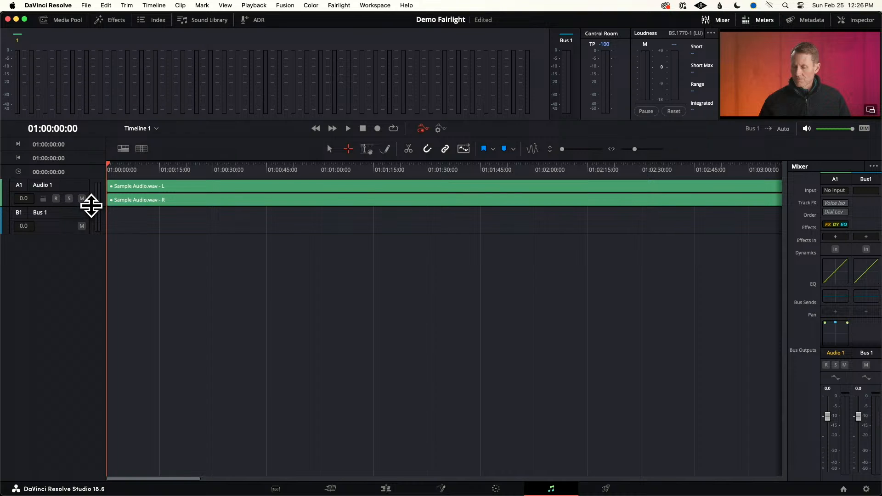
pyautogui.moveTo(91, 202); pyautogui.dragTo(99, 373)
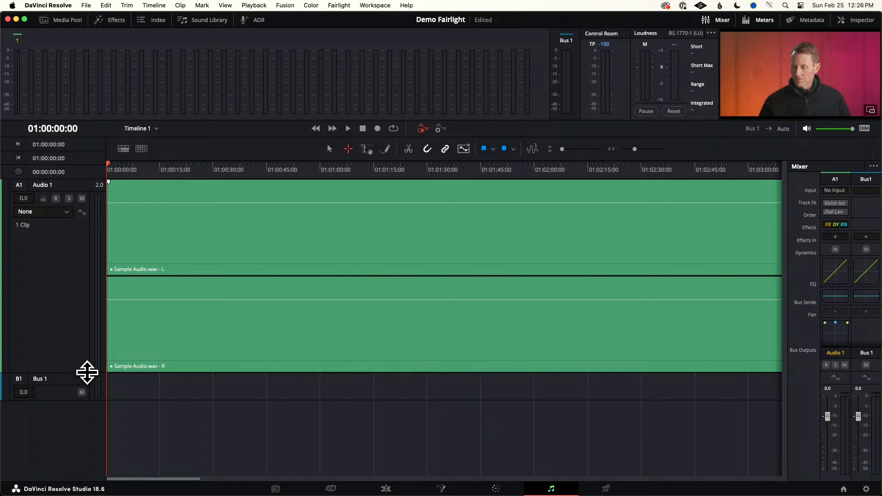
pyautogui.click(72, 324)
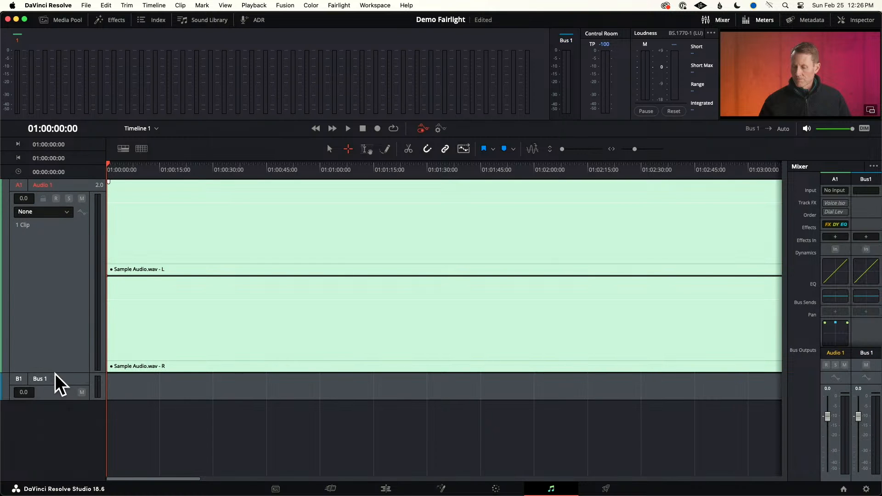
pyautogui.moveTo(56, 374); pyautogui.dragTo(43, 392)
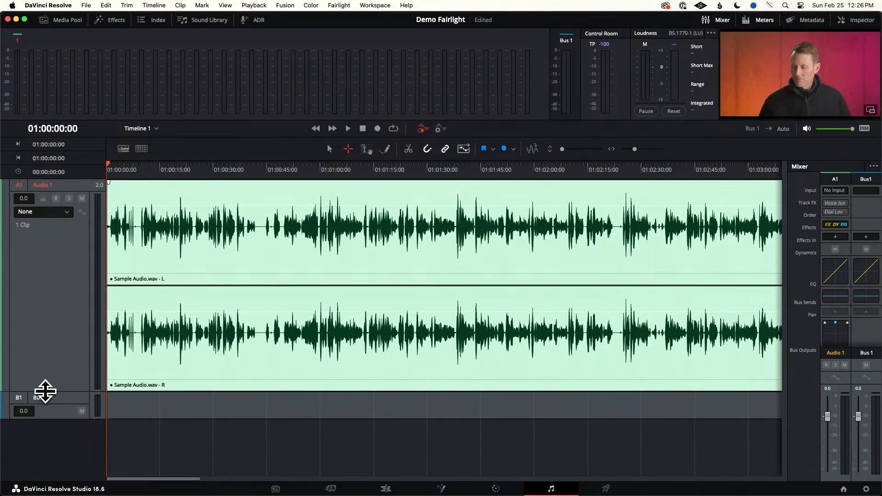
# Fit the whole timeline in view and examine the Sample Audio.wav waveforms on Audio 1
pyautogui.click(326, 170)
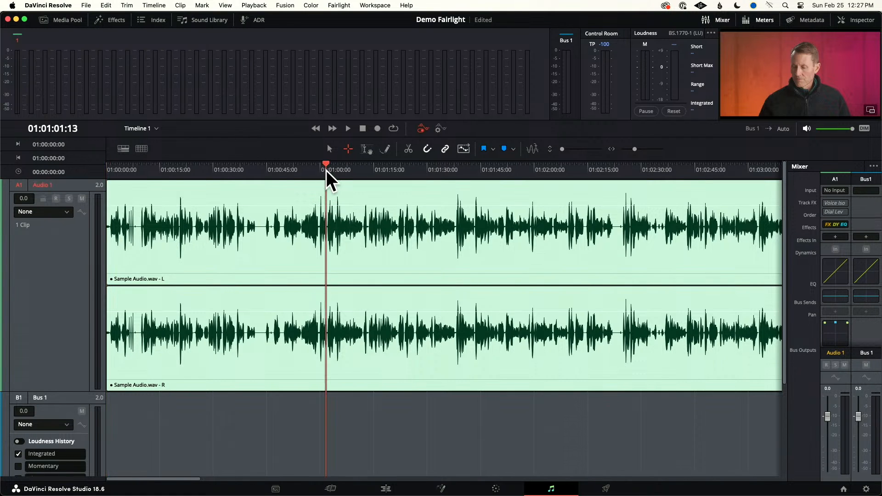
pyautogui.click(251, 415)
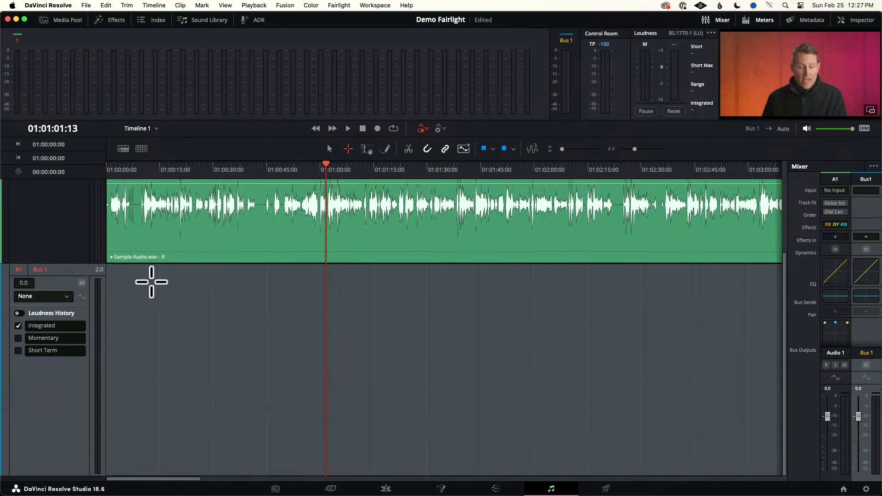
pyautogui.scroll(3, 110, 292)
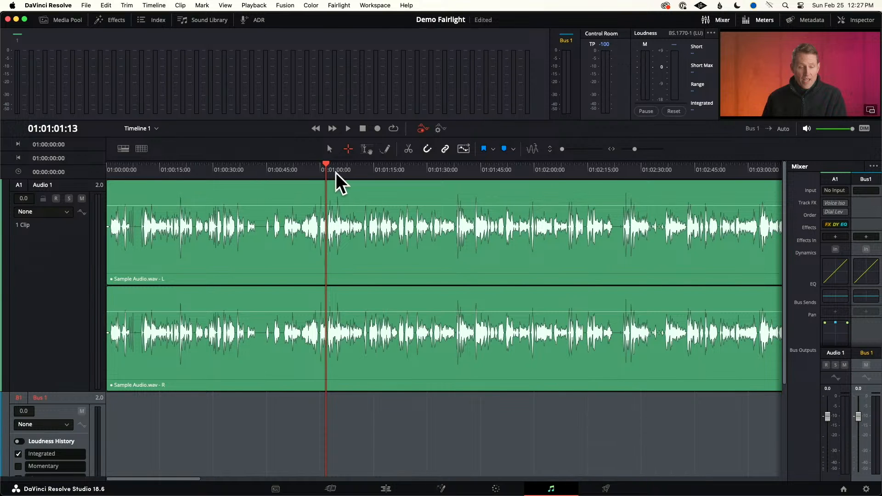
pyautogui.hotkey('shift', 'z')
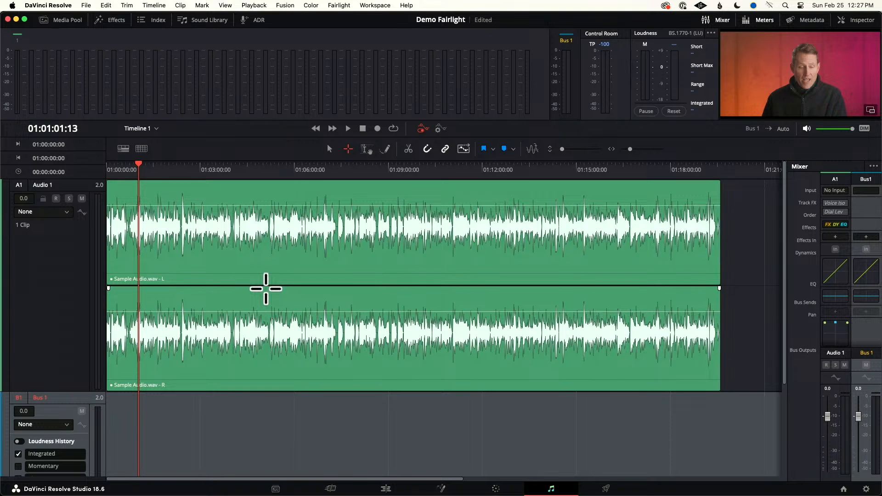
pyautogui.click(66, 272)
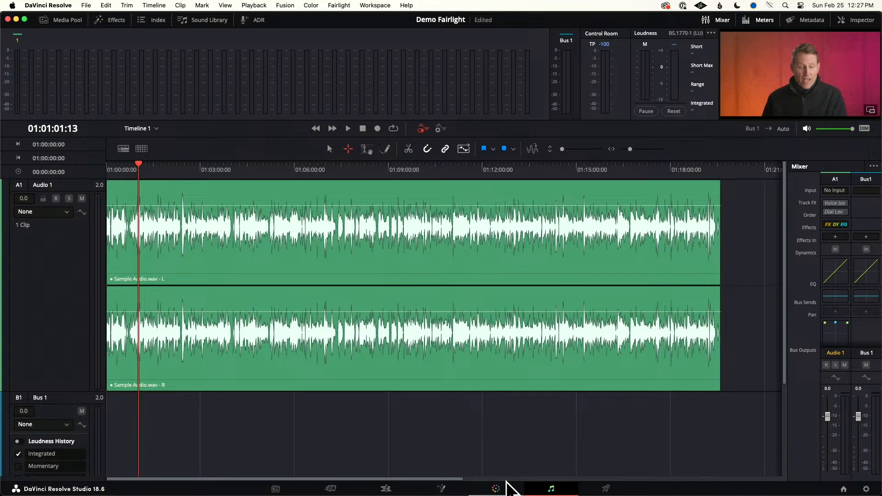
pyautogui.moveTo(455, 479)
pyautogui.mouseDown()
pyautogui.moveTo(611, 481)
pyautogui.moveTo(462, 479)
pyautogui.mouseUp()
# Return to the Edit page and play the timeline from 01:05:05:17 to check the picture against the synced audio
pyautogui.click(386, 489)
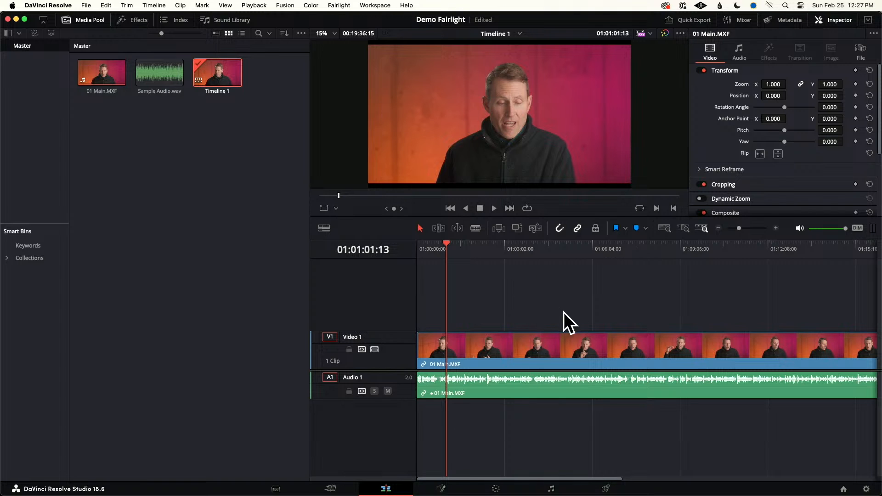
pyautogui.click(550, 251)
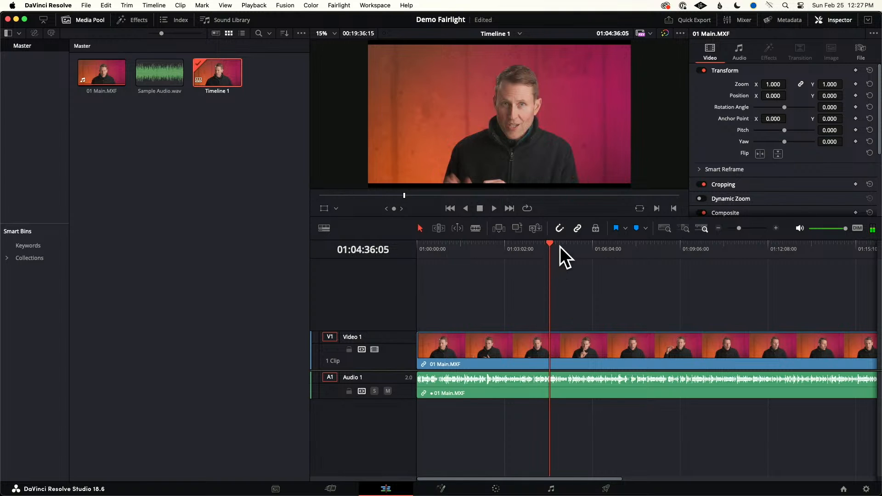
pyautogui.click(635, 246)
pyautogui.click(660, 246)
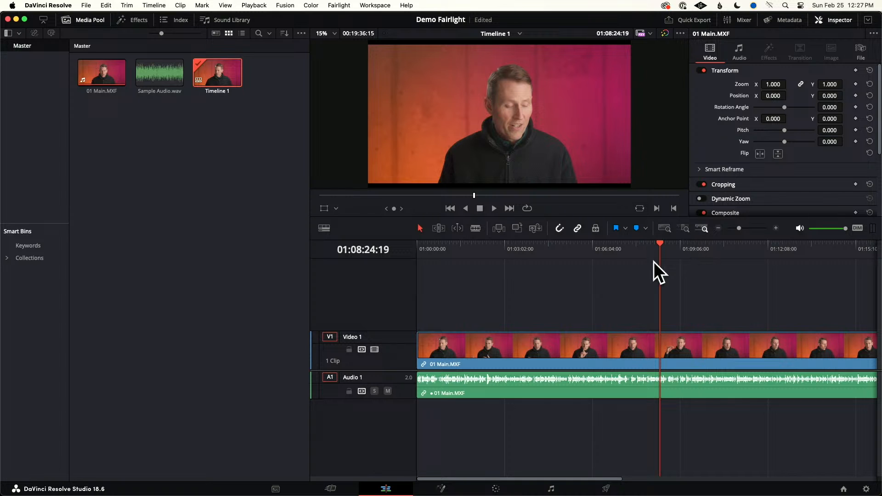
pyautogui.click(564, 247)
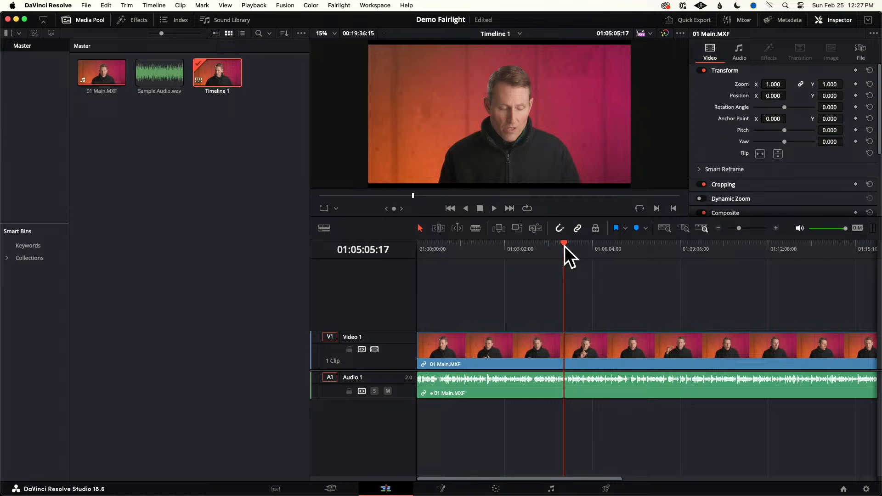
pyautogui.press('space')
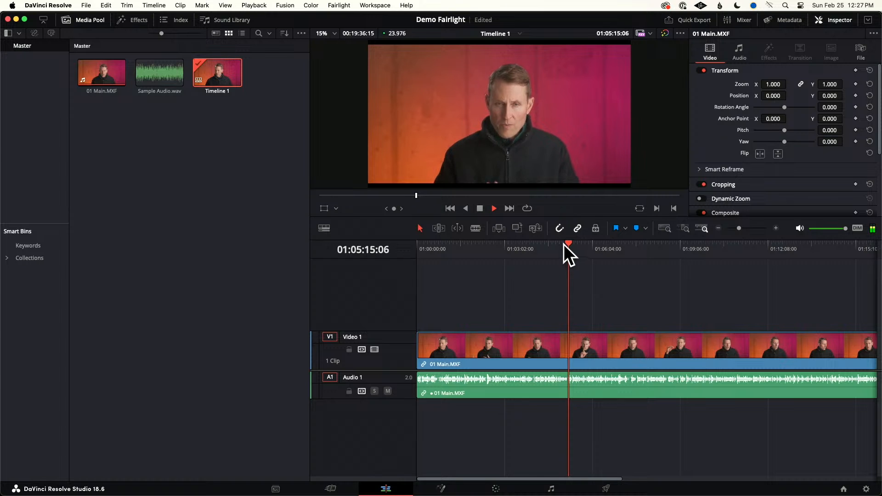
pyautogui.press('space')
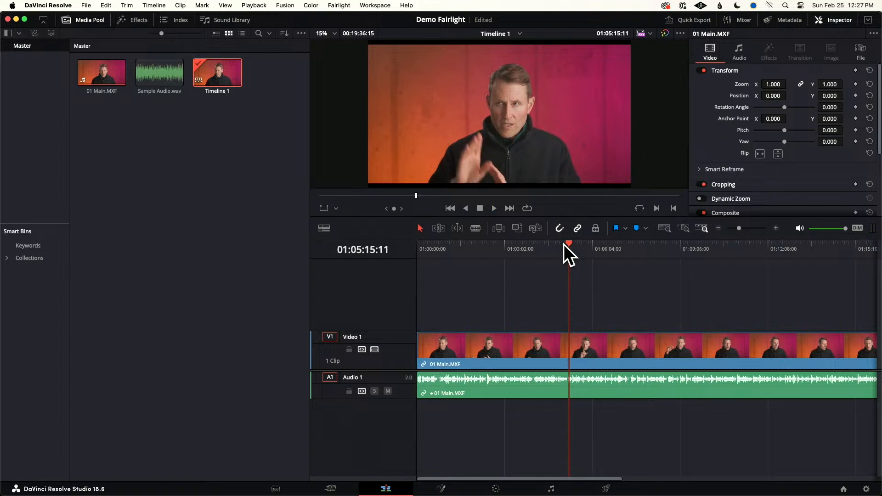
# Narrow the Media Pool, enlarge the Audio 1 track, and place the playhead at 01:05:10:18 in a pause between phrases
pyautogui.press('super+equal')
pyautogui.press('super+equal')
pyautogui.press('super+equal')
pyautogui.press('super+equal')
pyautogui.press('super+equal')
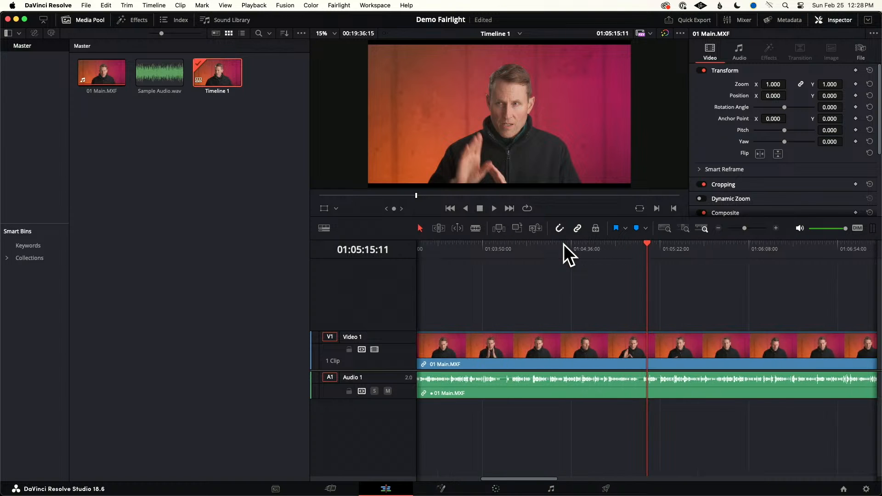
pyautogui.press('super+equal')
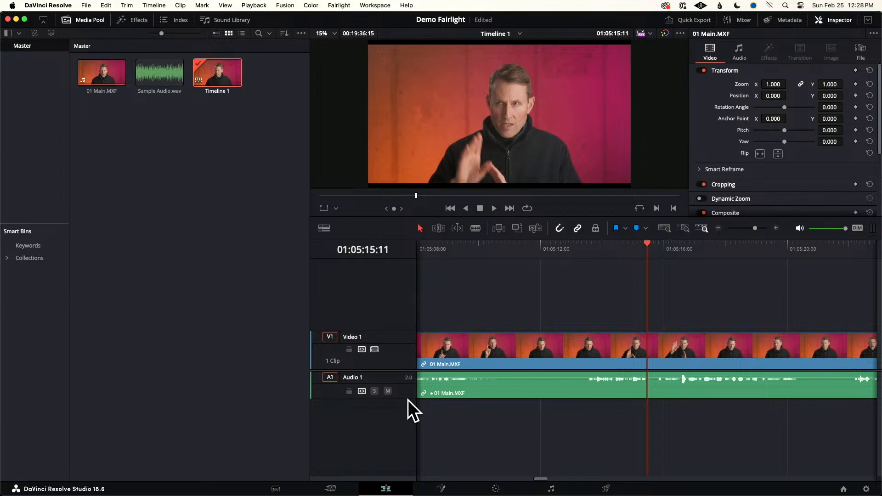
pyautogui.moveTo(306, 124); pyautogui.dragTo(36, 141)
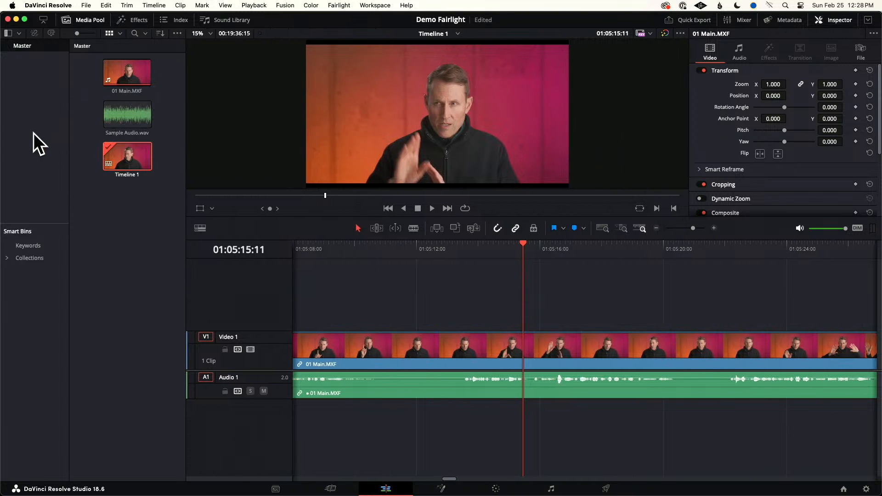
pyautogui.moveTo(282, 398); pyautogui.dragTo(278, 462)
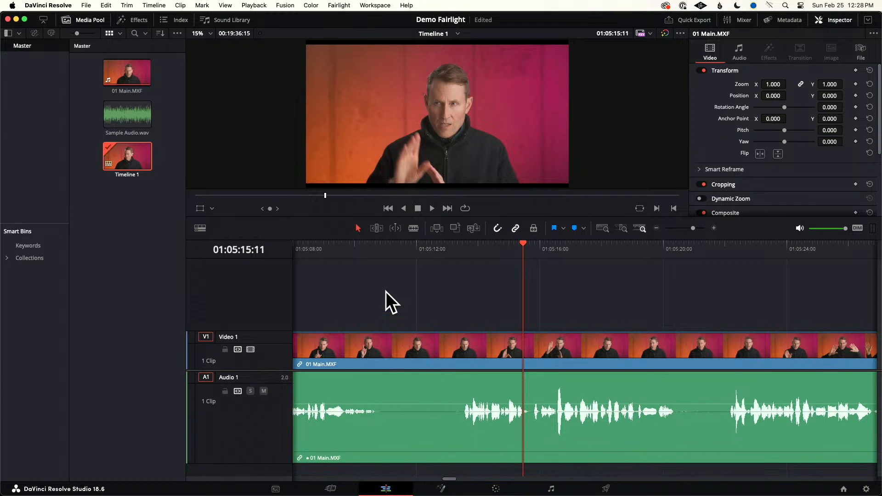
pyautogui.moveTo(394, 247); pyautogui.dragTo(377, 249)
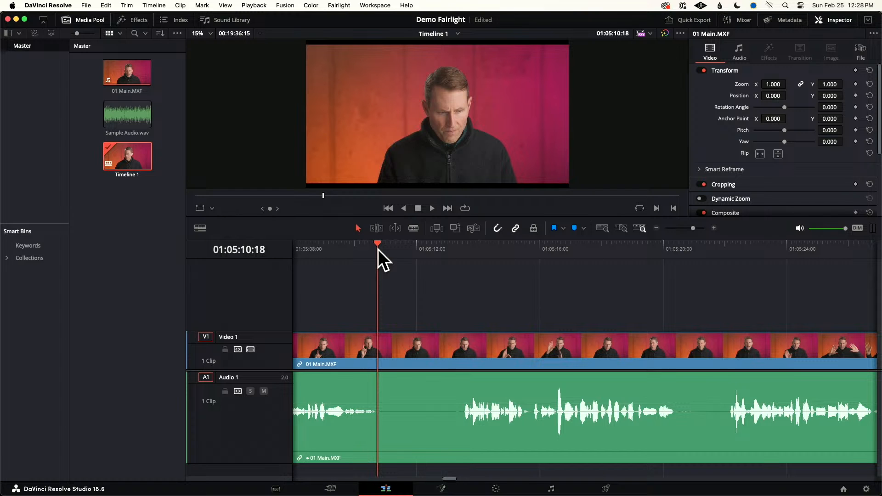
# Switch to iZotope RX, move the Loudness Control window aside, and place the playhead at 00:06:48.073 in a pause of Sample Audio.wav
pyautogui.press('super+Tab')
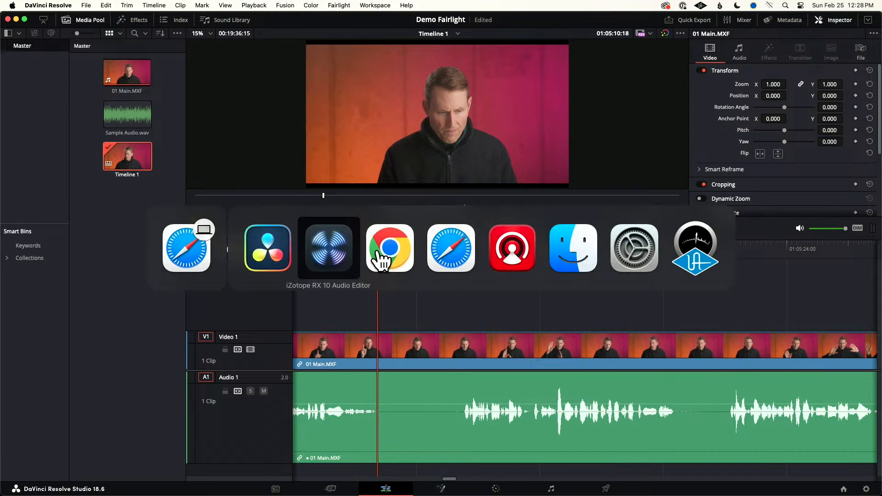
pyautogui.click(339, 256)
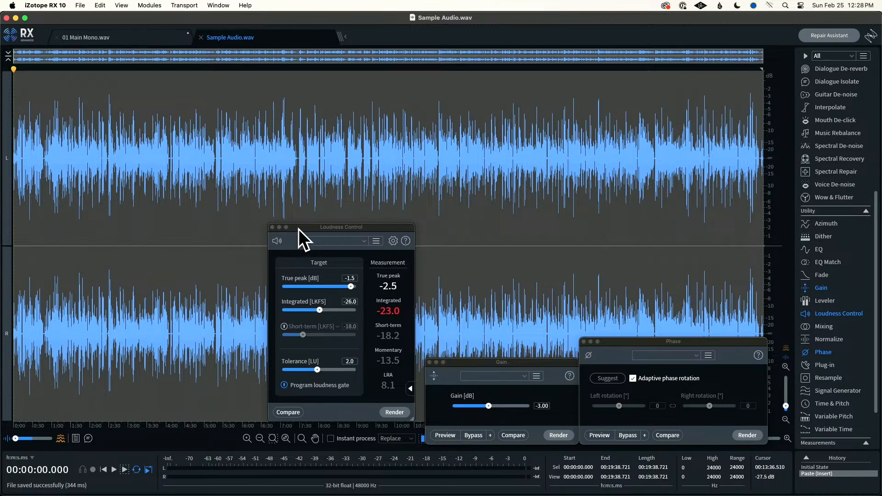
pyautogui.moveTo(299, 230); pyautogui.dragTo(475, 228)
pyautogui.scroll(8, 283, 191)
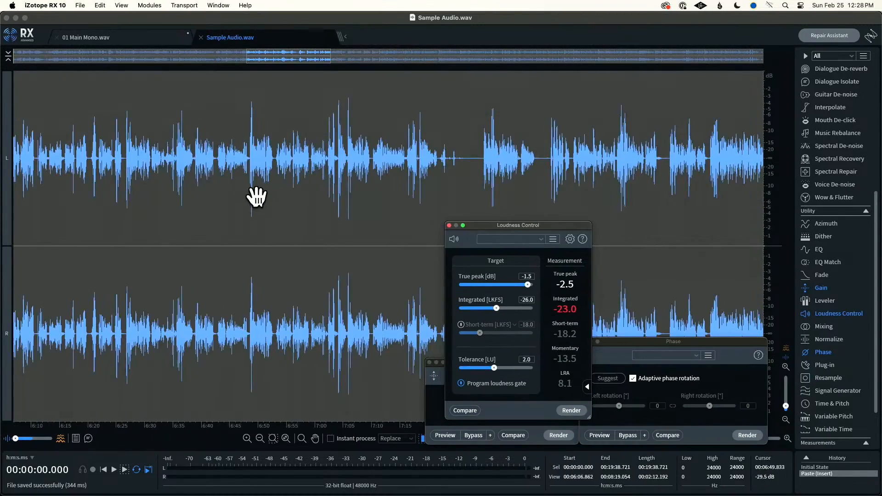
pyautogui.scroll(8, 257, 196)
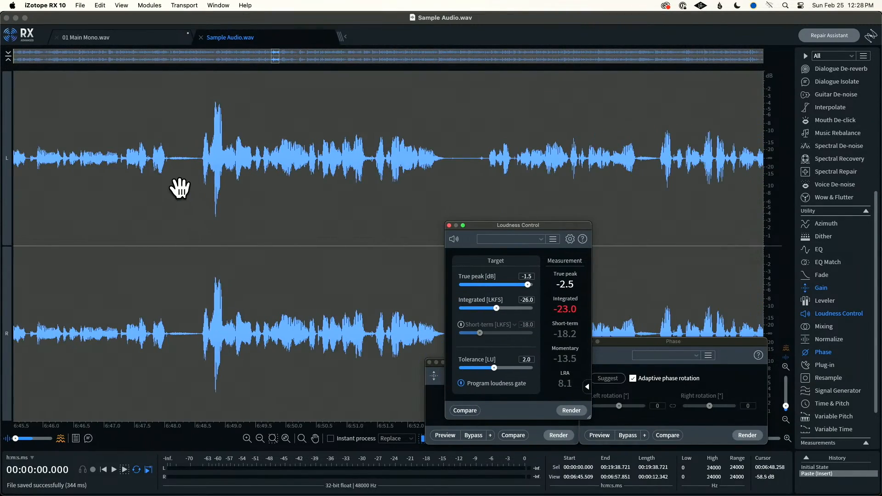
pyautogui.click(169, 176)
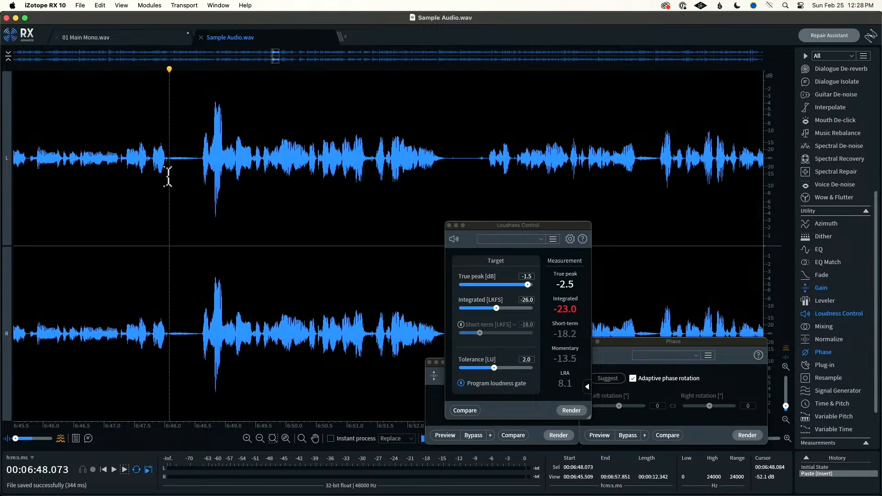
# Select the pause from 00:06:48.073 to 00:06:48.574 and try a Breath Control target level of -45.3 dBFS
pyautogui.moveTo(169, 177); pyautogui.dragTo(199, 180)
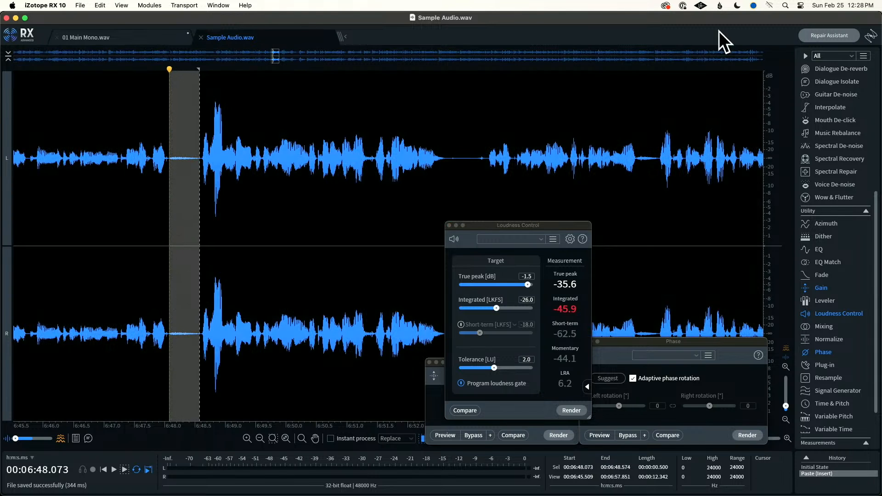
pyautogui.scroll(10, 839, 85)
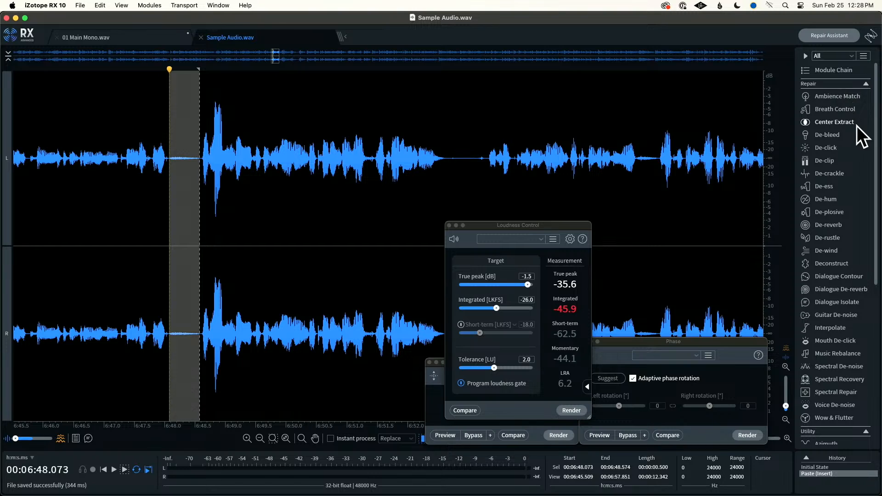
pyautogui.click(833, 109)
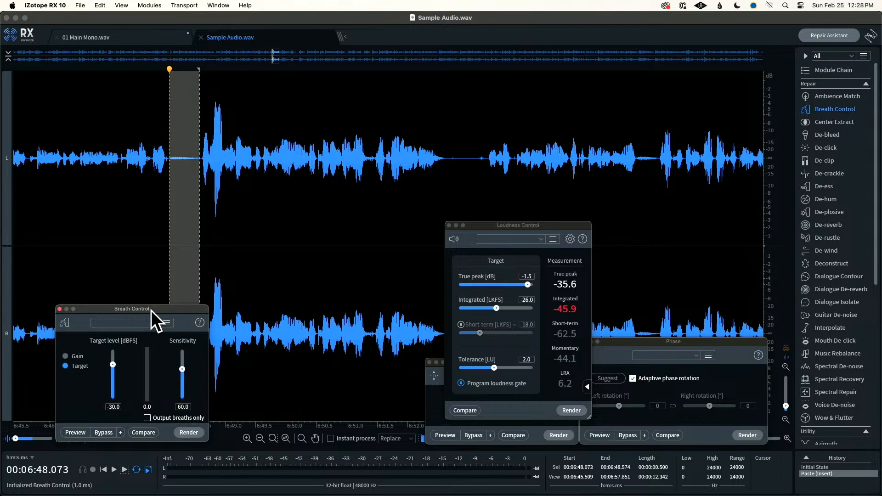
pyautogui.moveTo(151, 311); pyautogui.dragTo(400, 219)
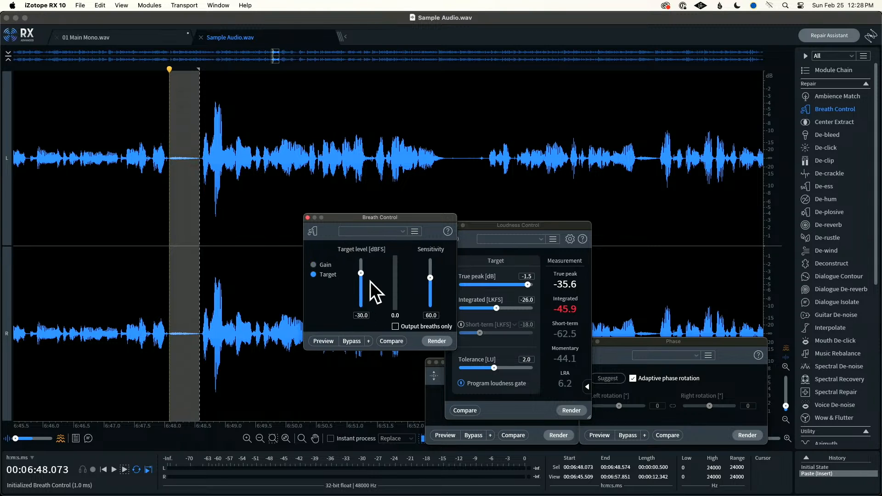
pyautogui.moveTo(359, 274); pyautogui.dragTo(361, 281)
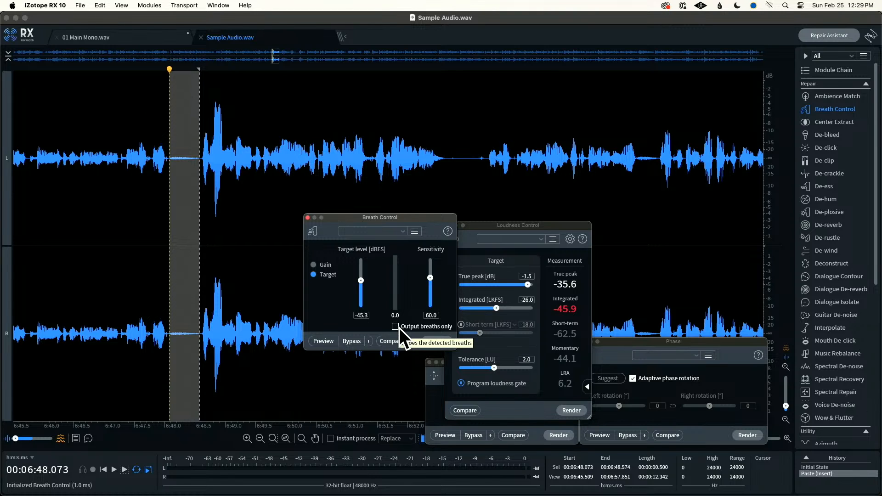
pyautogui.click(307, 218)
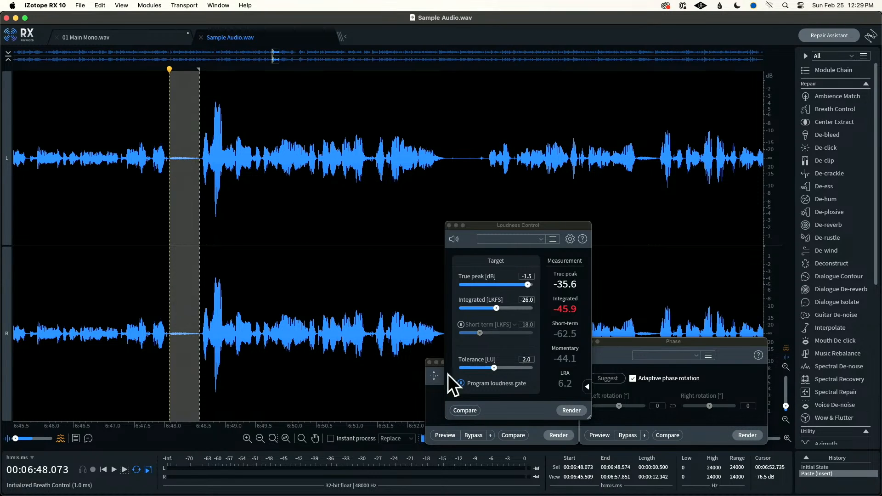
# Render a -3 dB Gain twice on the selected pause, and undo both gain renders
pyautogui.click(436, 398)
pyautogui.moveTo(476, 362); pyautogui.dragTo(440, 287)
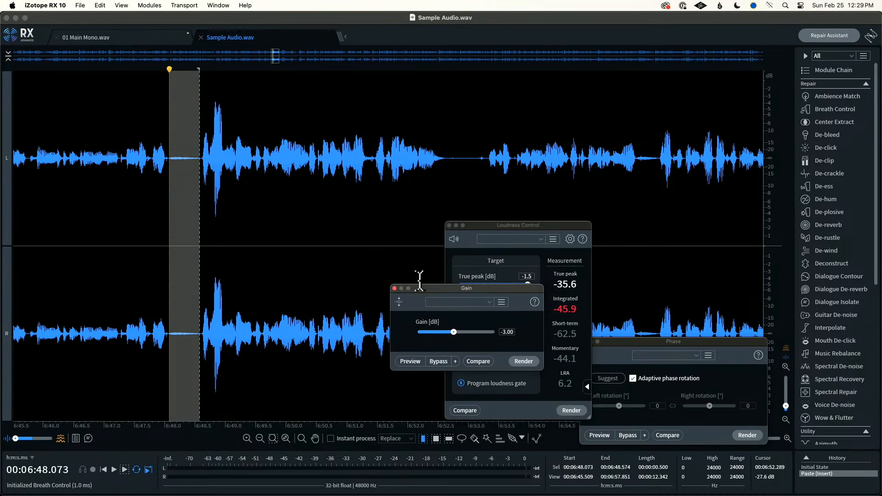
pyautogui.click(530, 359)
pyautogui.click(530, 361)
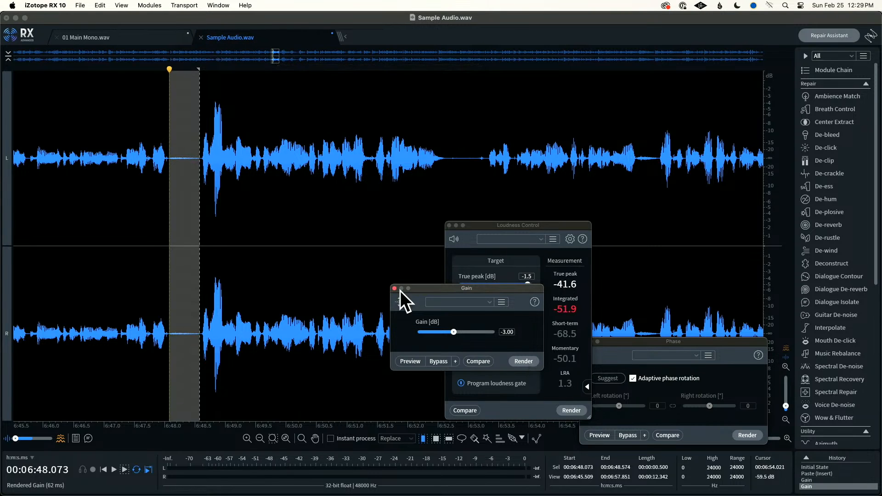
pyautogui.click(108, 146)
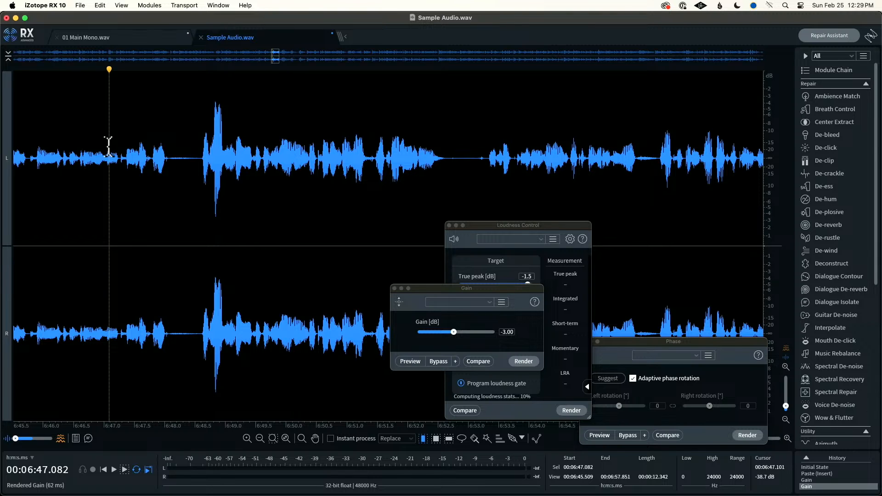
pyautogui.press('super+z')
pyautogui.press('super+z')
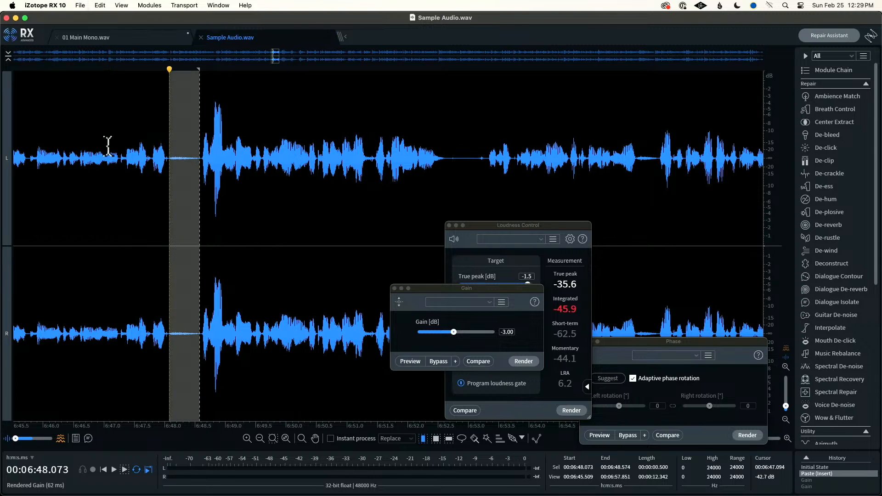
# Play Sample Audio.wav from 00:06:47.082 through the pause to hear the breath
pyautogui.click(108, 146)
pyautogui.press('space')
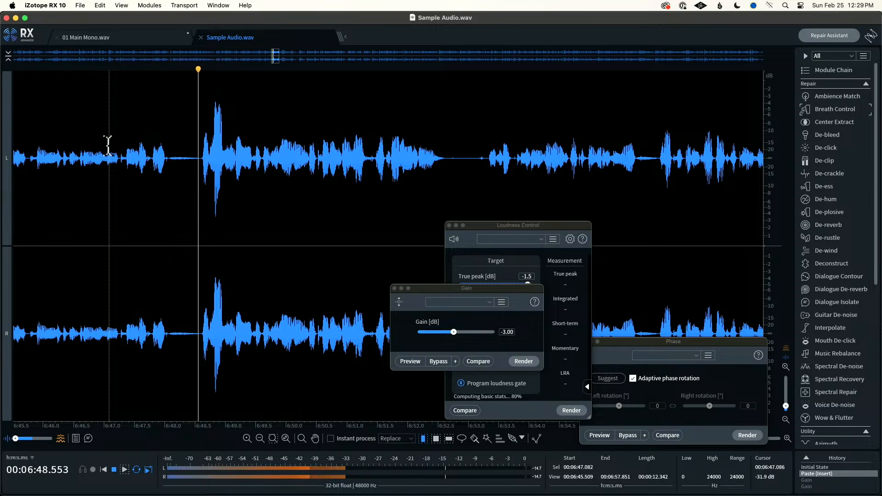
pyautogui.press('space')
# Select and play the pause from 00:06:48.087 to 00:06:48.580, and reduce it by rendering a -3 dB Gain twice
pyautogui.moveTo(169, 143); pyautogui.dragTo(200, 142)
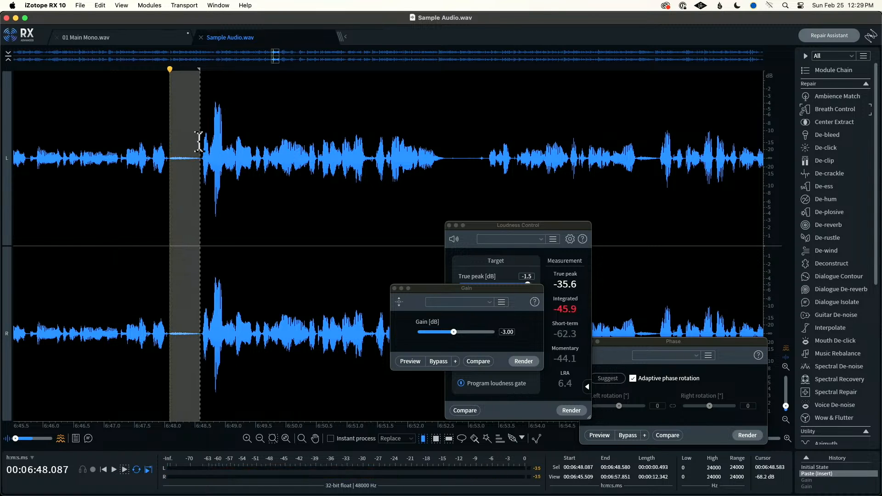
pyautogui.press('space')
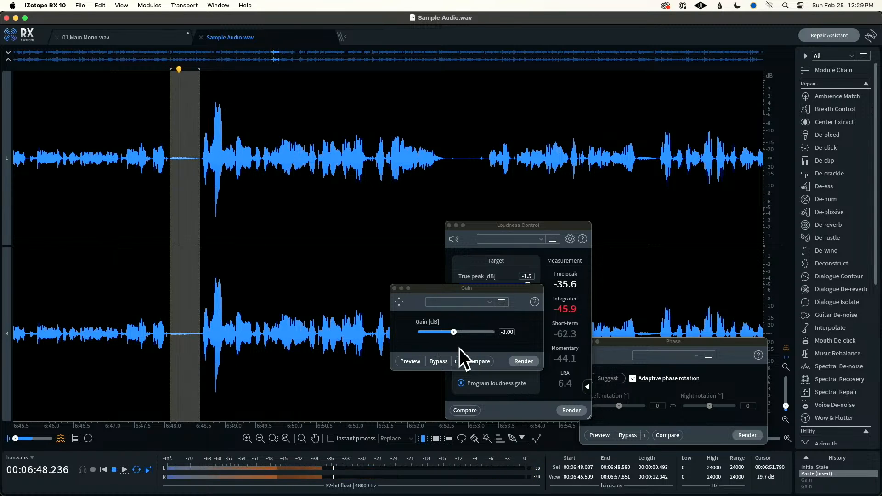
pyautogui.click(524, 362)
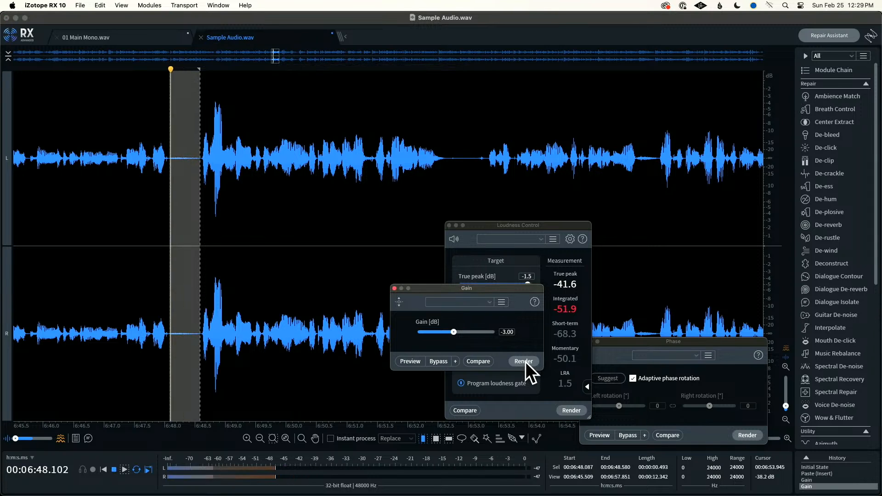
pyautogui.click(81, 129)
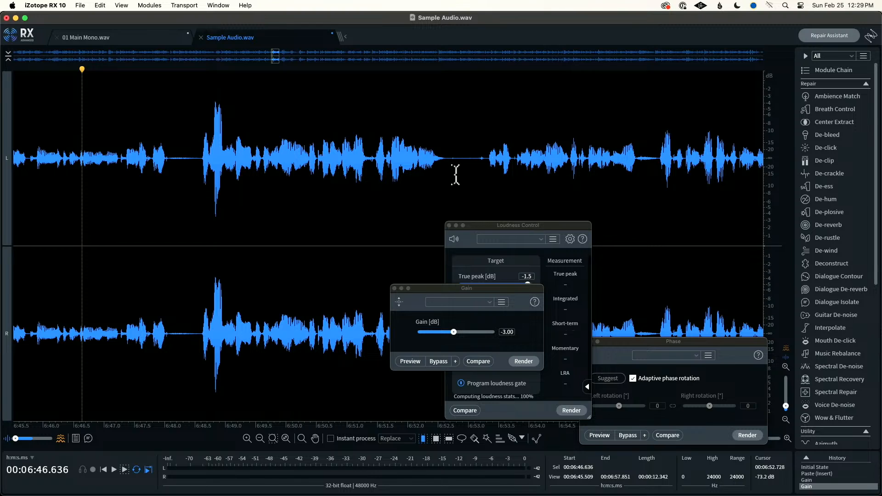
# Open Mouth De-click, enable Output clicks only, and preview the detected clicks from 00:06:46.636
pyautogui.scroll(-2, 462, 188)
pyautogui.scroll(-10, 454, 197)
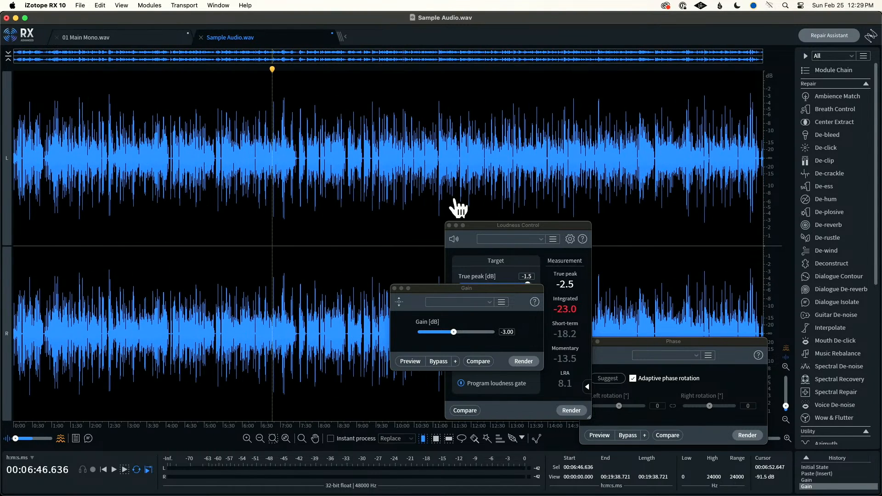
pyautogui.scroll(6, 533, 160)
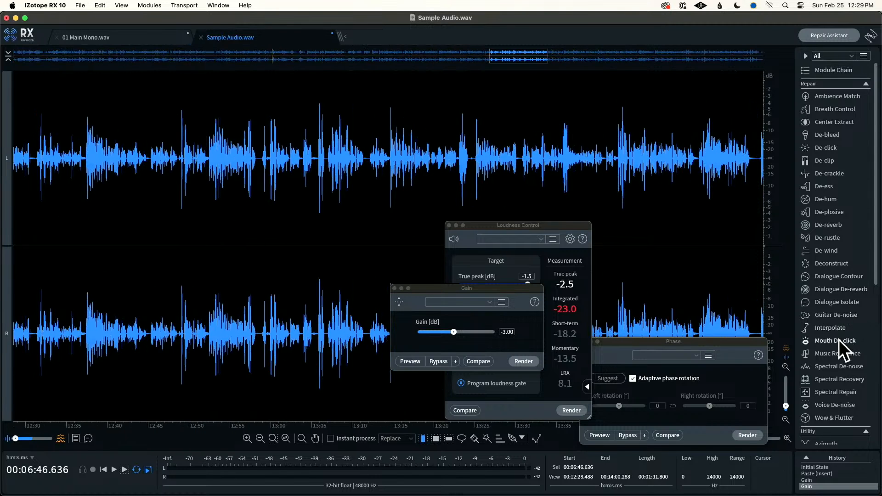
pyautogui.click(839, 341)
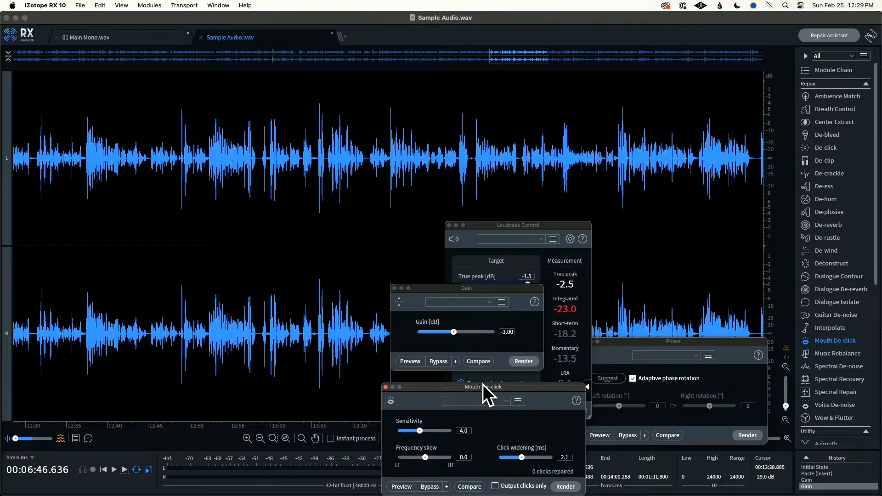
pyautogui.moveTo(483, 387); pyautogui.dragTo(218, 168)
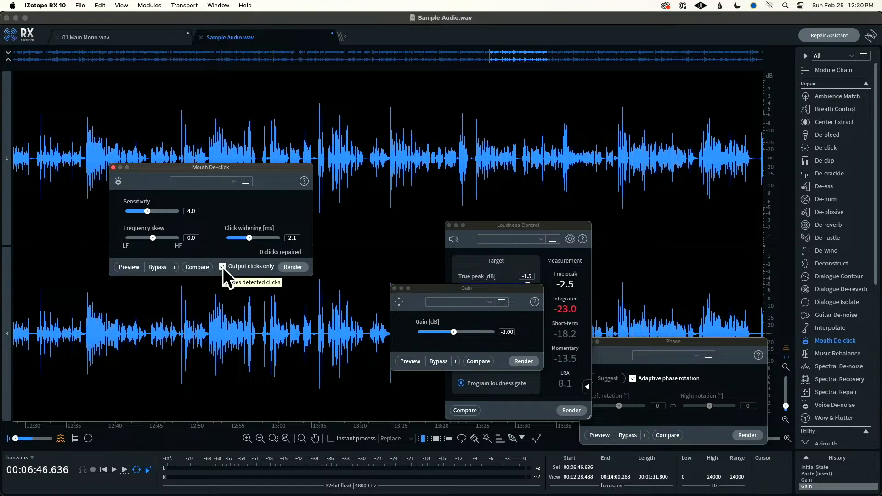
pyautogui.click(128, 267)
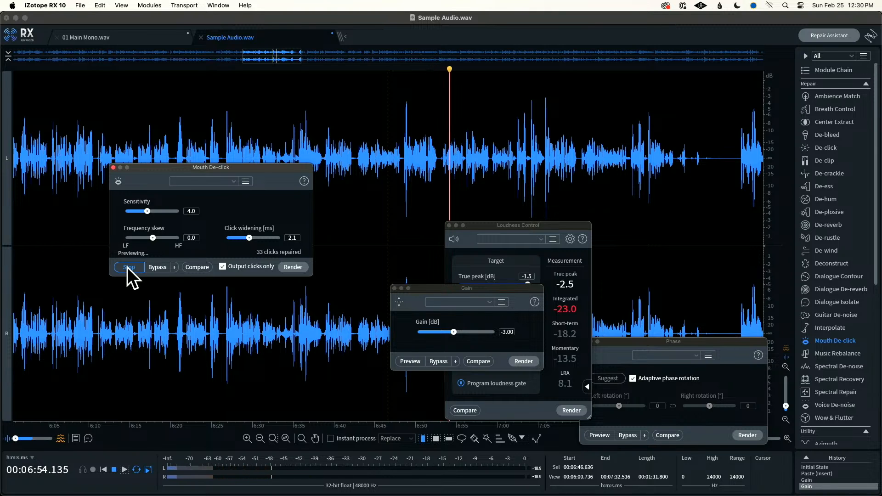
pyautogui.click(128, 268)
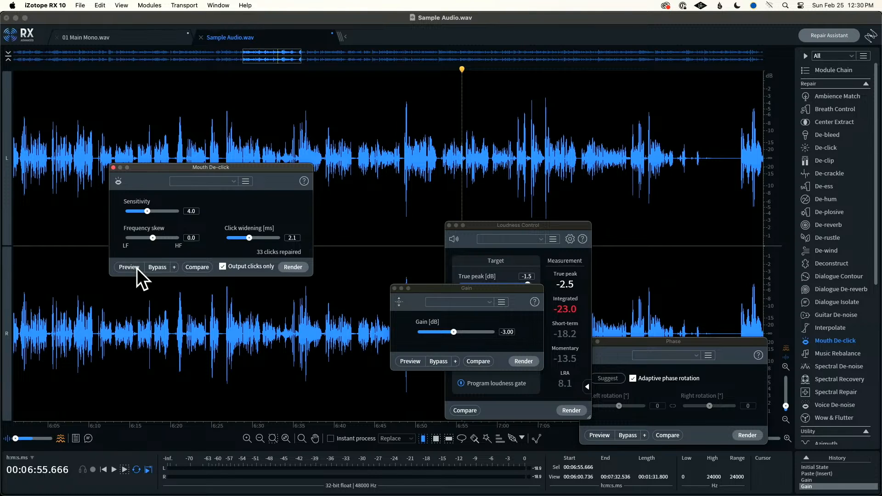
# Move the Mouth De-click window aside and select the click spike from 00:00:12.197 to 00:00:12.363 near the file's start
pyautogui.moveTo(256, 167); pyautogui.dragTo(387, 175)
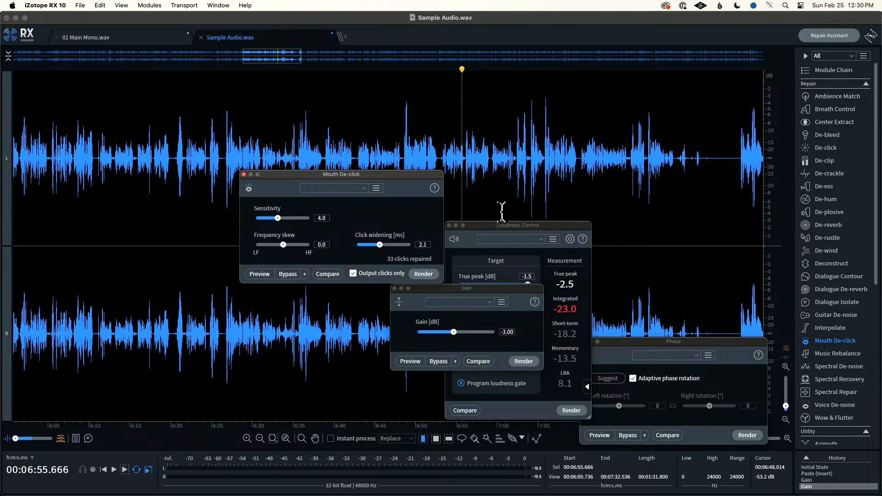
pyautogui.moveTo(293, 57); pyautogui.dragTo(44, 69)
pyautogui.scroll(5, 104, 138)
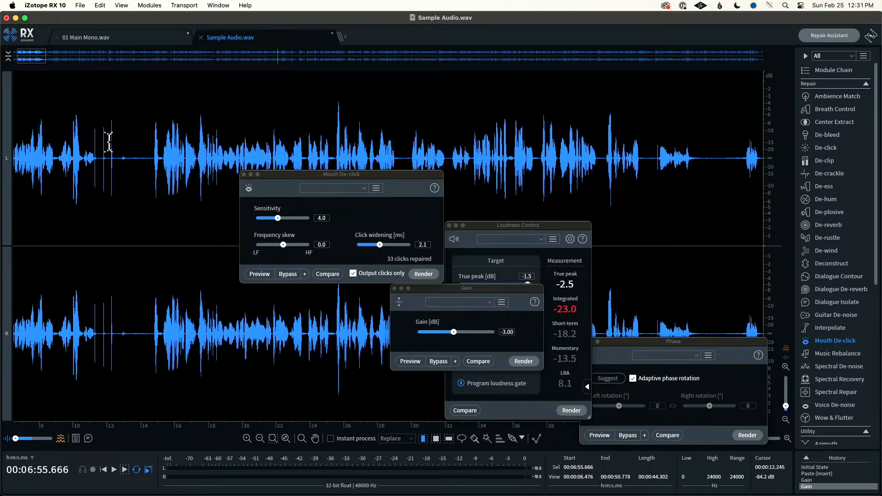
pyautogui.moveTo(123, 142)
pyautogui.mouseDown()
pyautogui.moveTo(140, 144)
pyautogui.moveTo(133, 148)
pyautogui.mouseUp()
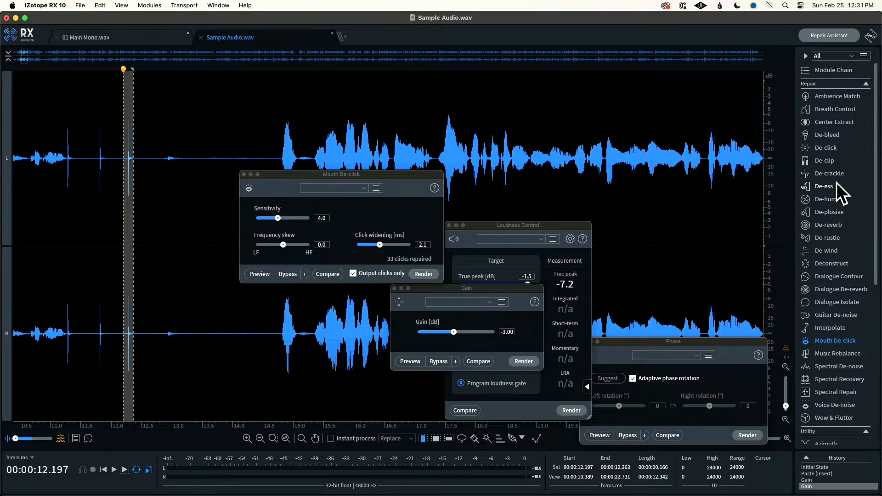
# Open De-click, load the Default preset with the Single-band algorithm, and set the click widening to 0.4 ms
pyautogui.click(824, 147)
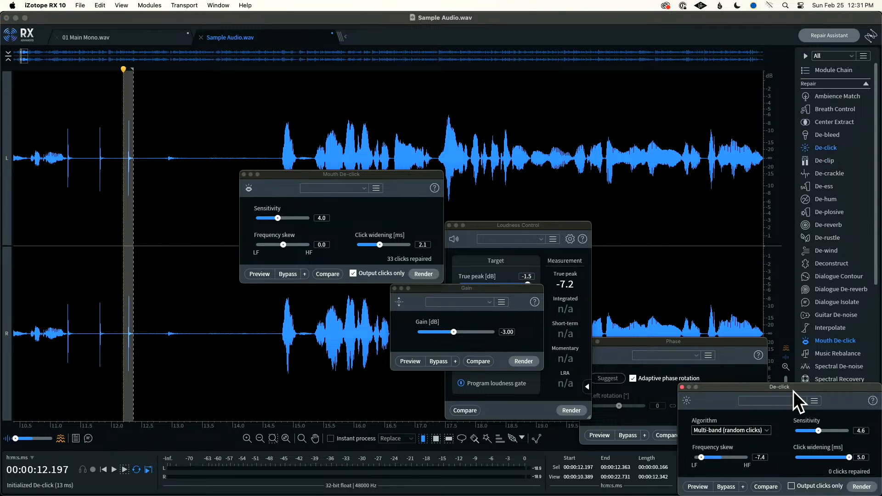
pyautogui.moveTo(798, 381); pyautogui.dragTo(321, 128)
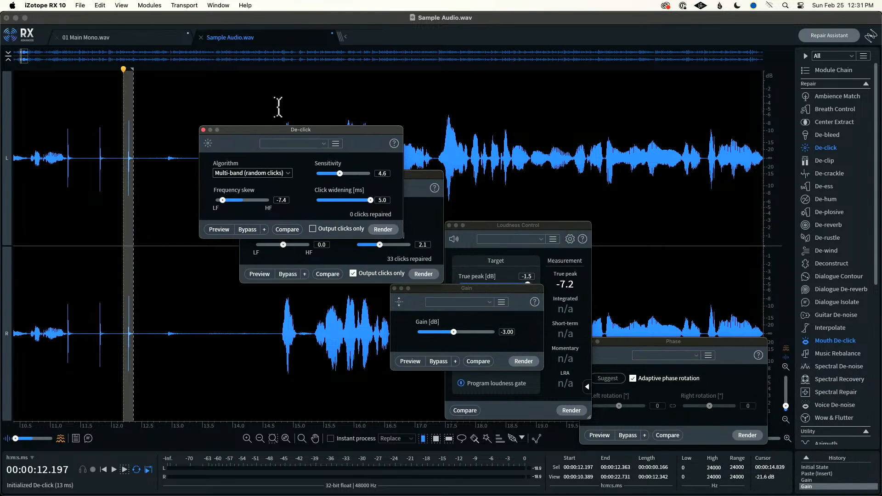
pyautogui.click(312, 143)
pyautogui.click(302, 155)
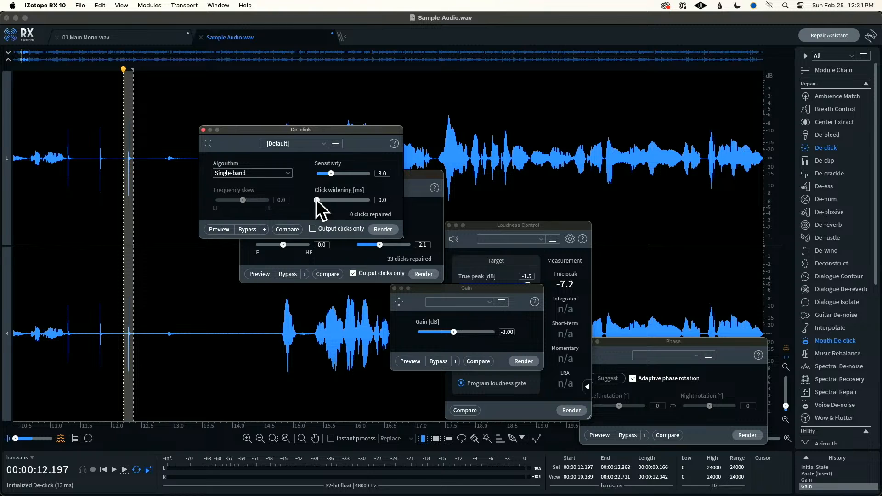
# Render De-click on the selected spike, undoing and re-rendering it to compare playback before and after the repair
pyautogui.click(382, 228)
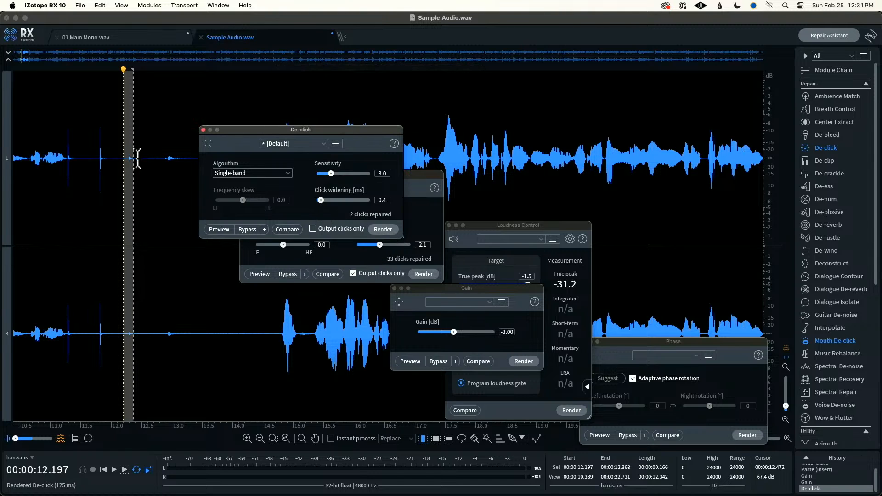
pyautogui.press('super+z')
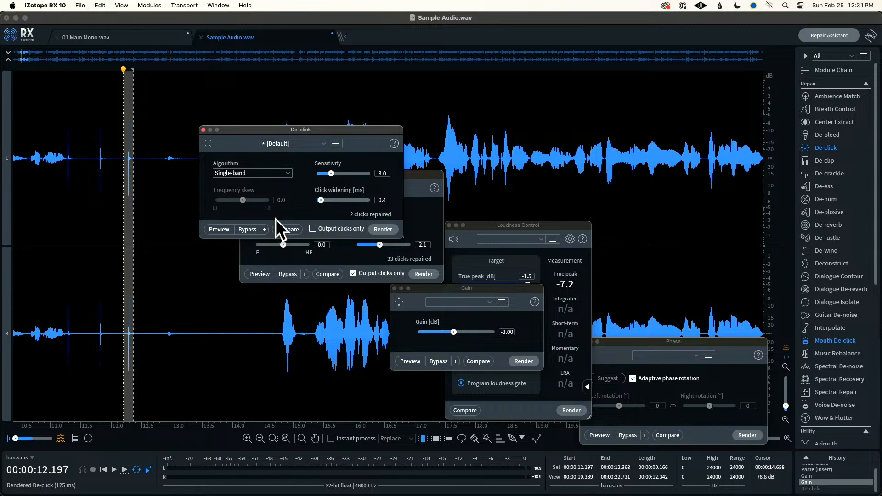
pyautogui.press('space')
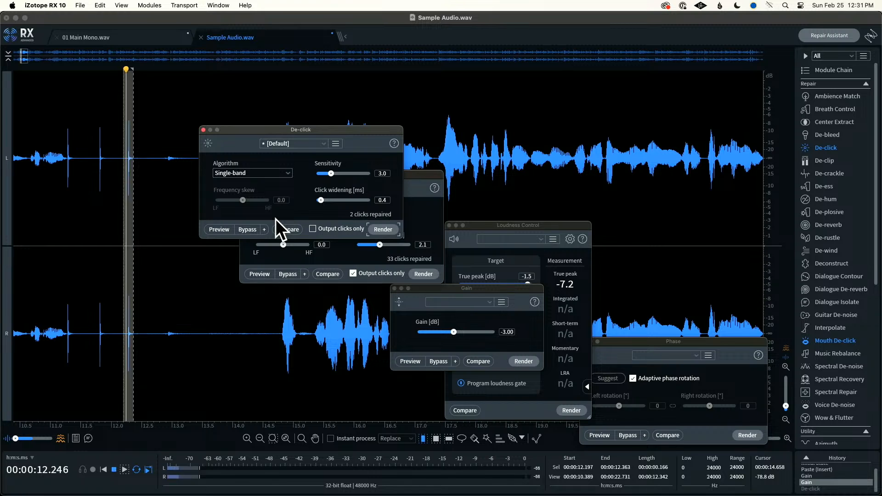
pyautogui.press('space')
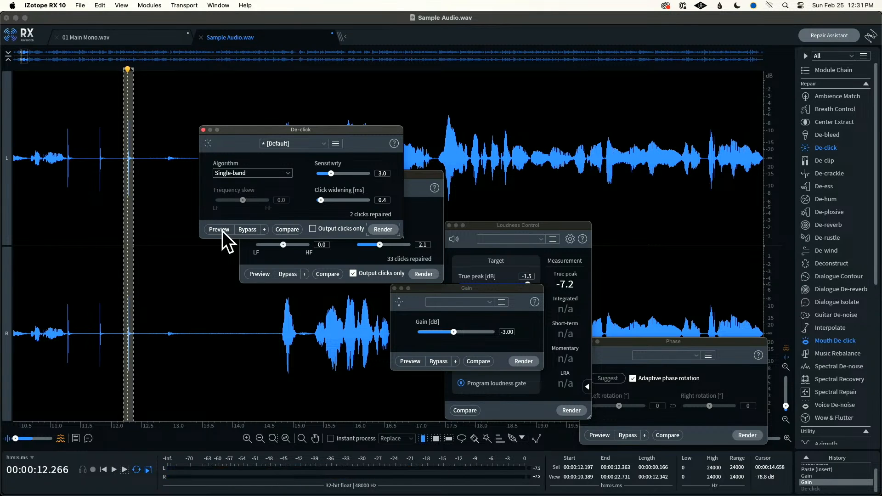
pyautogui.click(379, 230)
pyautogui.press('space')
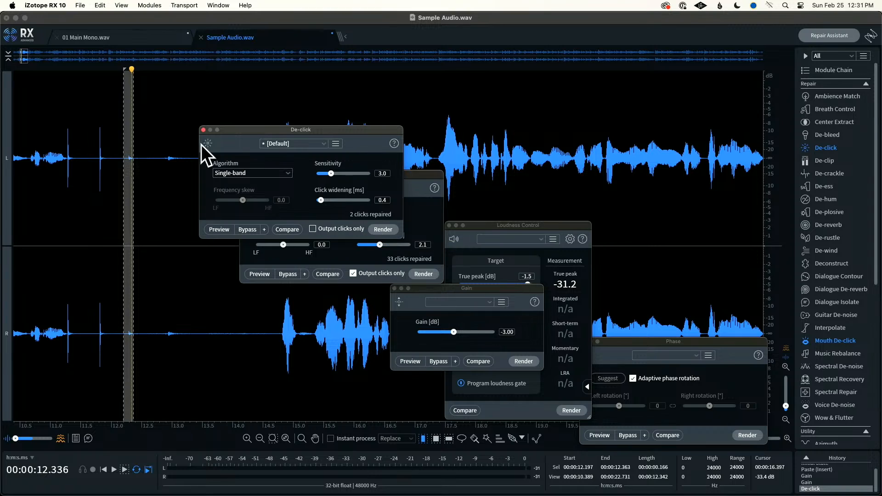
# Fit the whole Sample Audio.wav in view and switch back to DaVinci Resolve
pyautogui.click(154, 181)
pyautogui.scroll(-10, 177, 199)
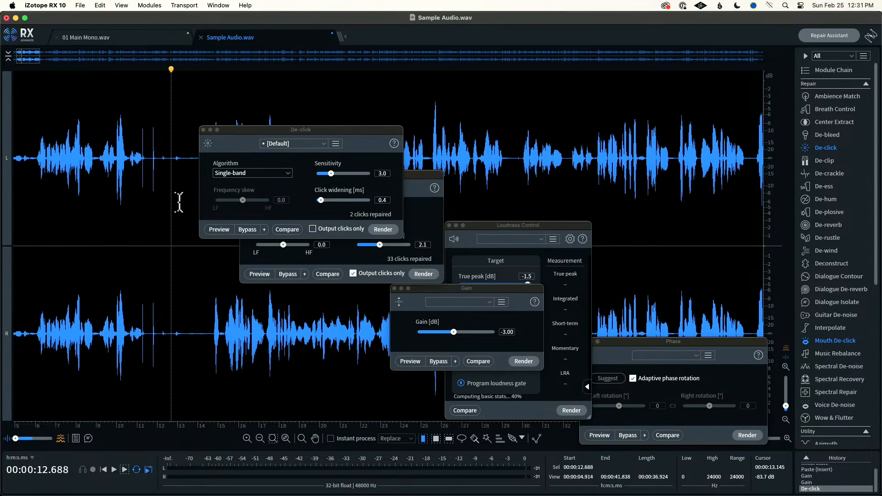
pyautogui.scroll(-5, 179, 201)
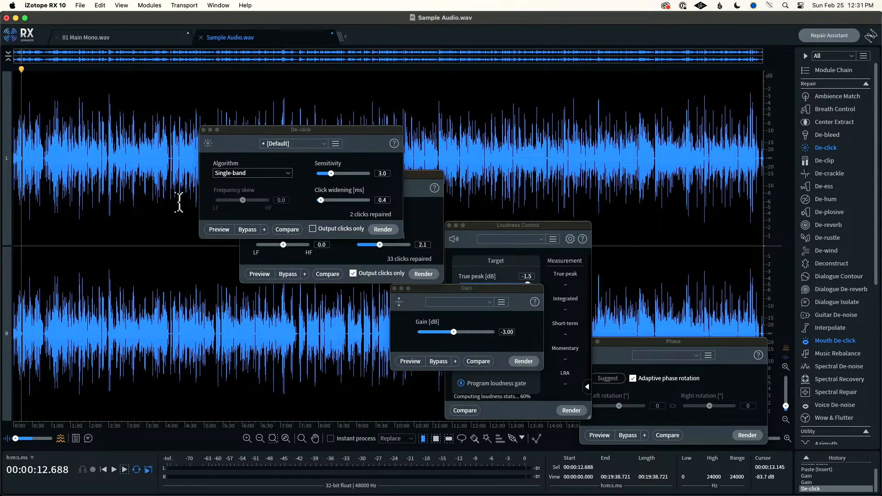
pyautogui.press('super+Tab')
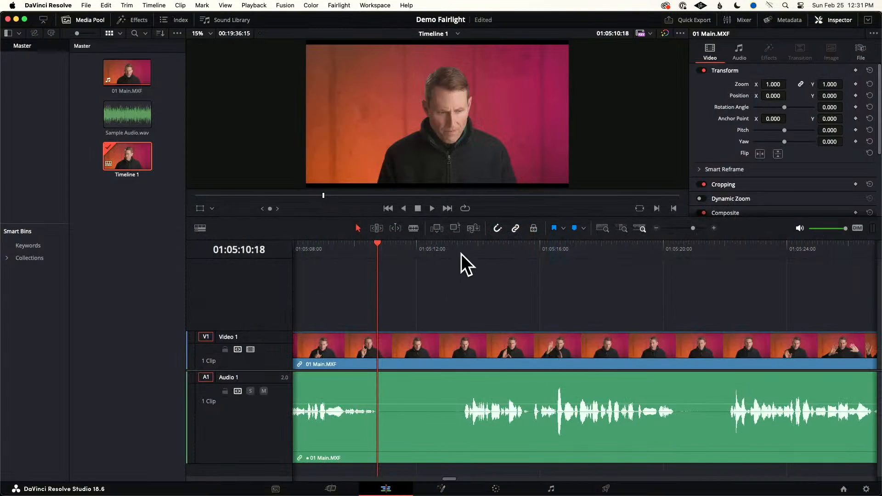
# Park the playhead at 01:05:15:17 in Timeline 1
pyautogui.click(479, 246)
pyautogui.click(531, 246)
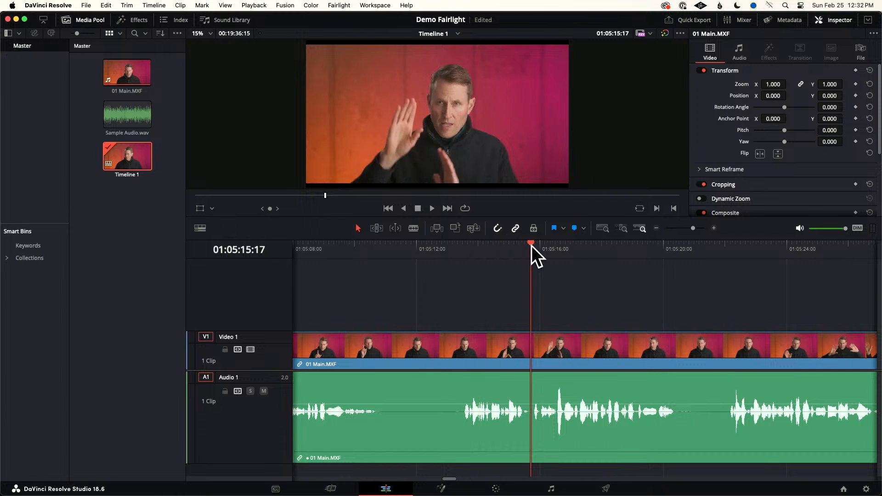
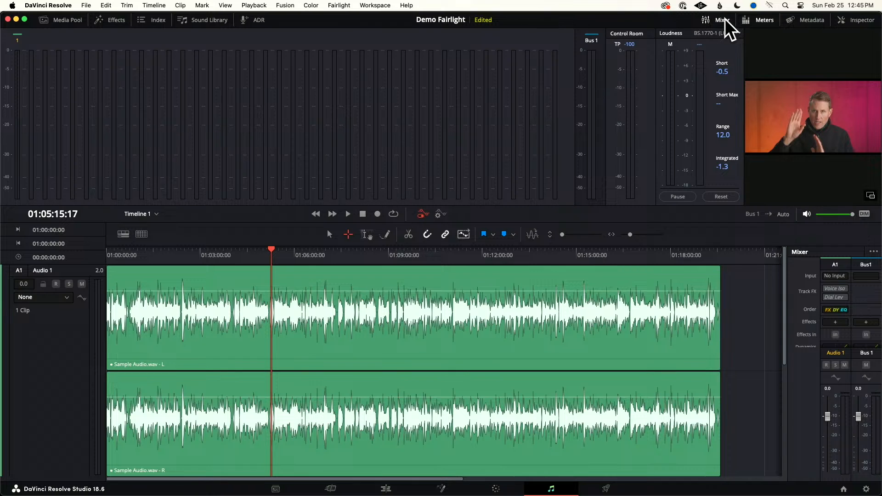
# Hide and reshow the mixer, and set the Fairlight loudness meter to the BS.1770-4 standard
pyautogui.click(725, 19)
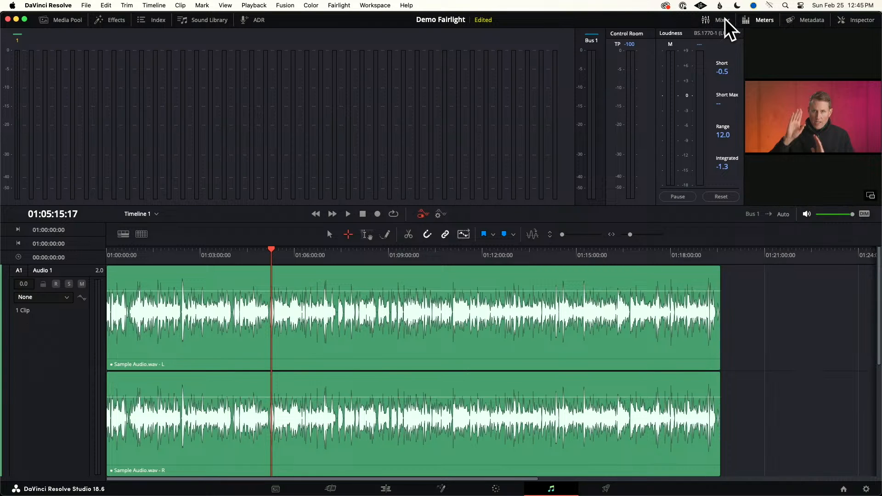
pyautogui.click(725, 19)
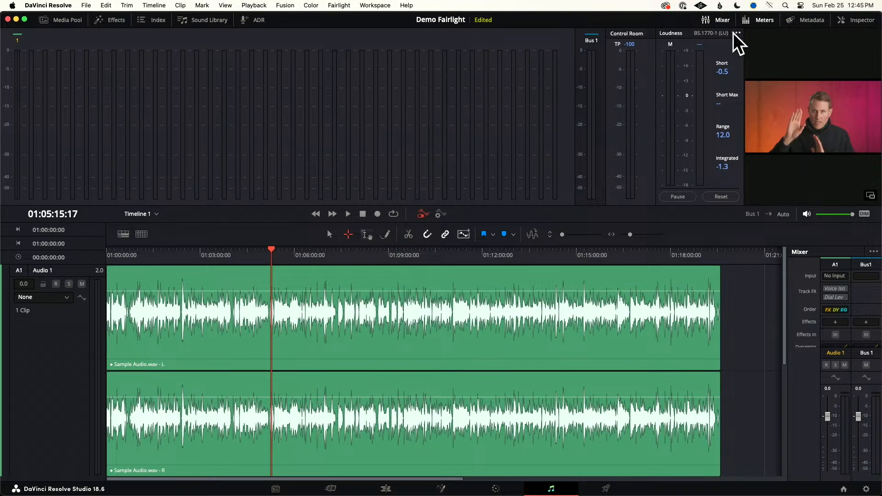
pyautogui.click(736, 33)
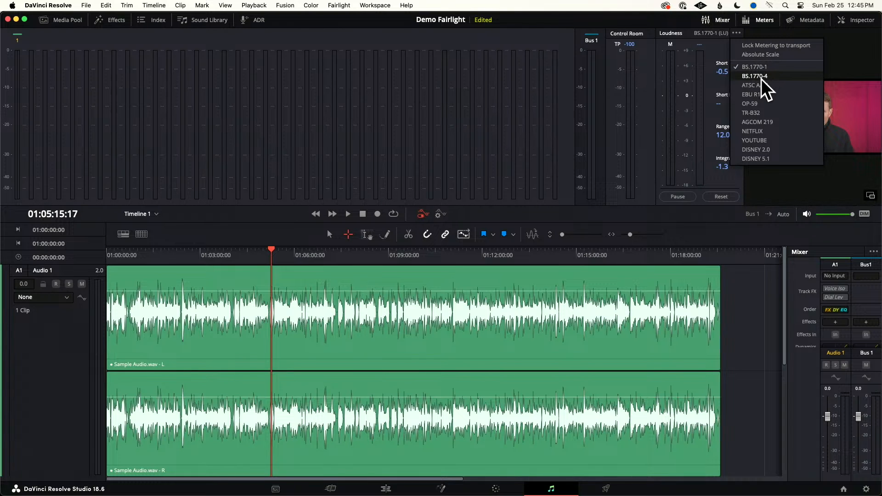
pyautogui.click(748, 76)
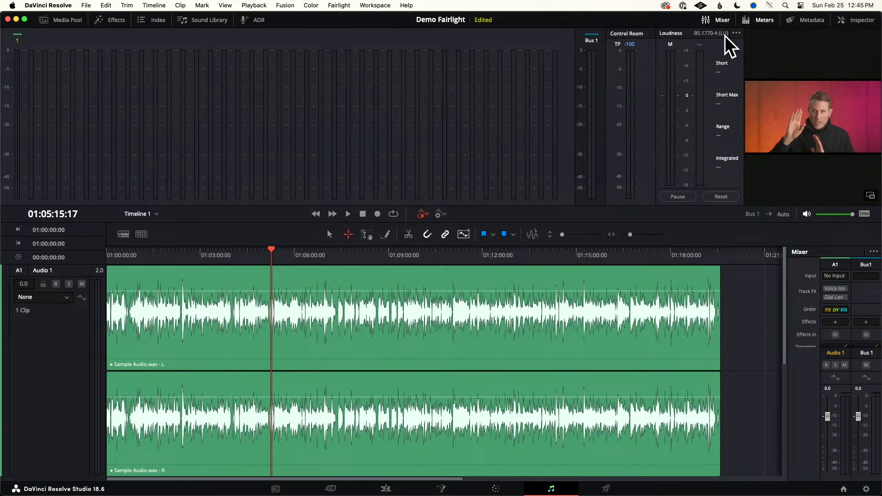
pyautogui.click(737, 33)
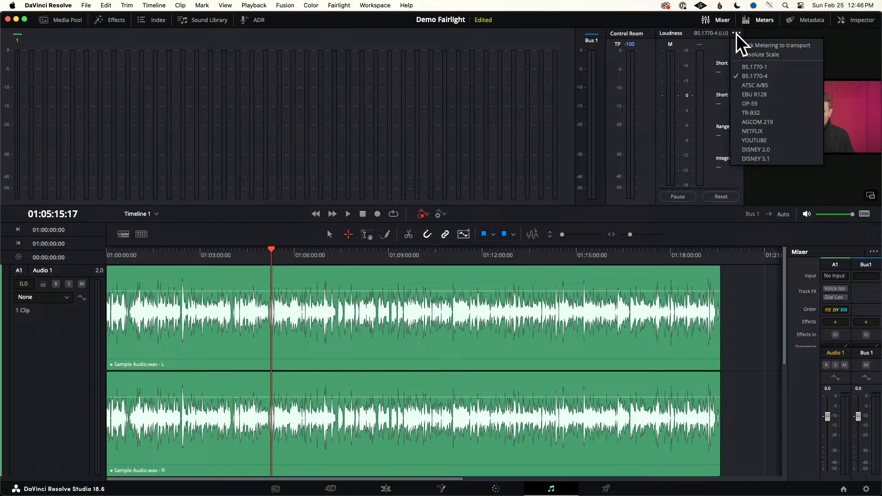
pyautogui.click(773, 76)
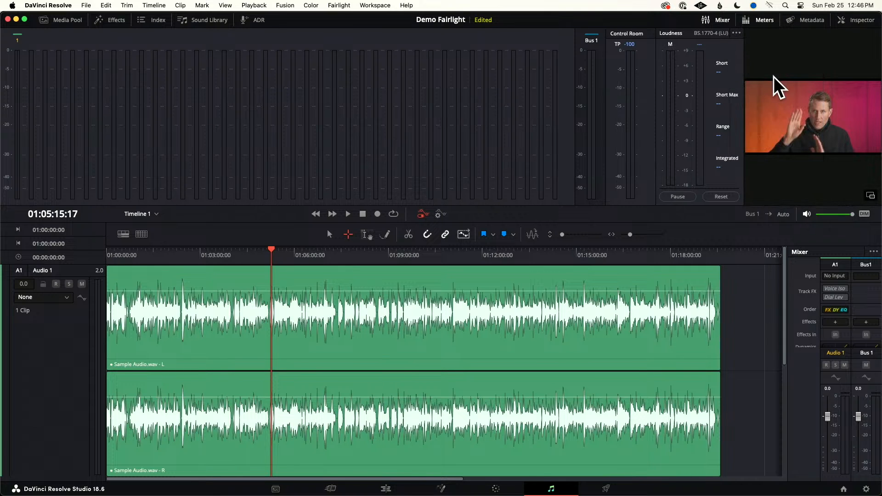
# Try the YOUTUBE loudness standard, then return the meter to BS.1770-4 with readings in LUFS
pyautogui.click(737, 33)
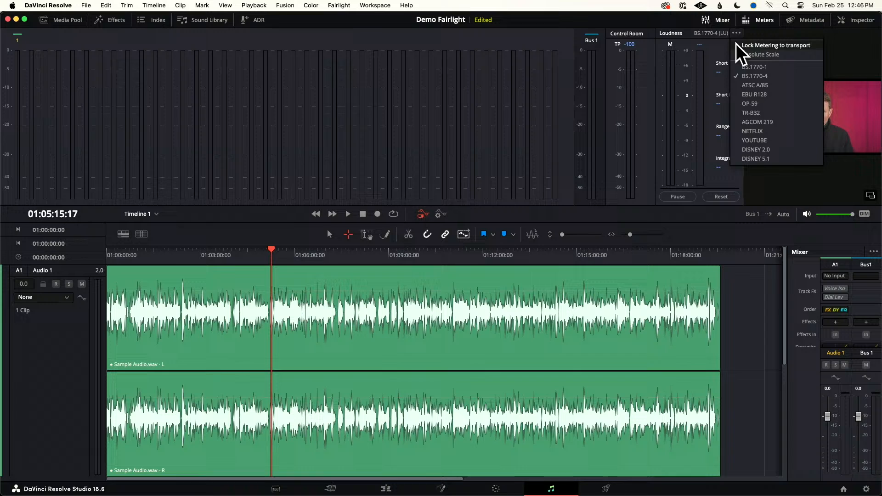
pyautogui.click(753, 140)
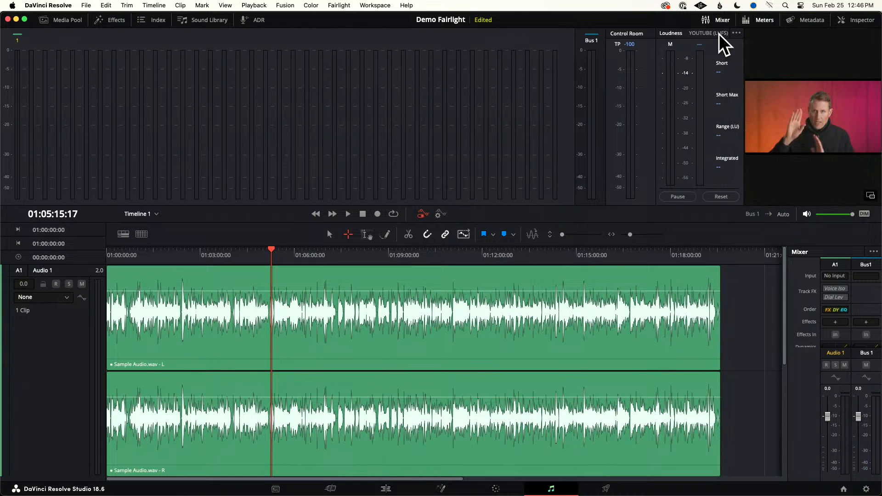
pyautogui.click(736, 34)
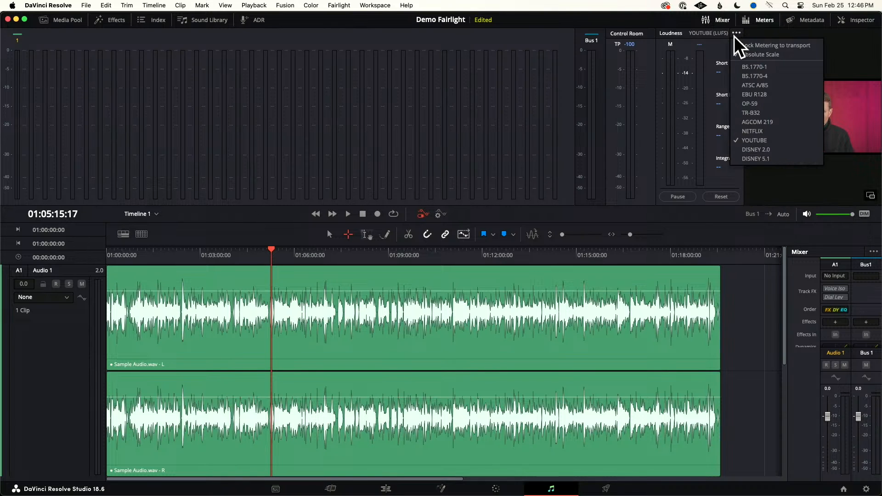
pyautogui.click(766, 76)
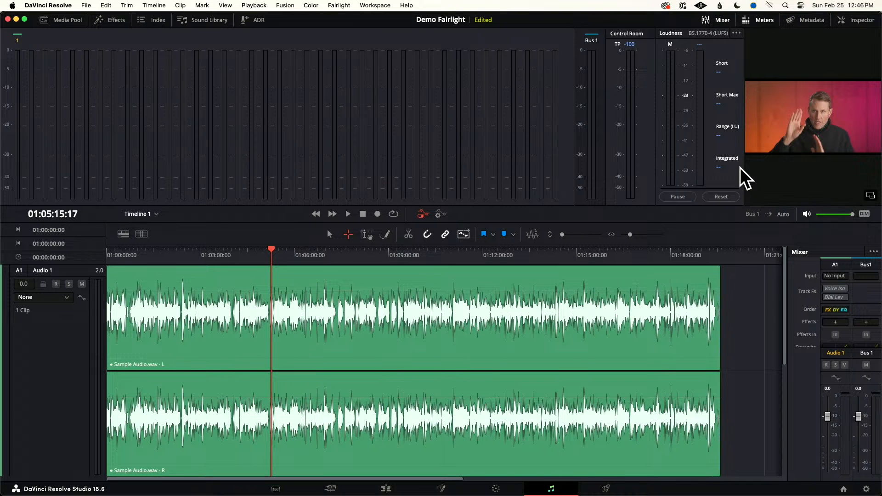
# Play the dialogue from 01:05:15:17 for several seconds to measure its integrated loudness, and stop playback
pyautogui.click(688, 195)
pyautogui.press('space')
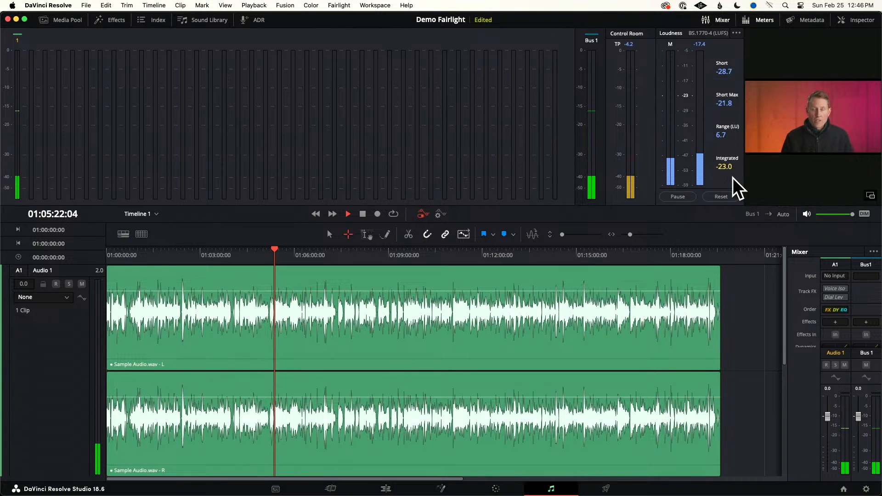
pyautogui.press('space')
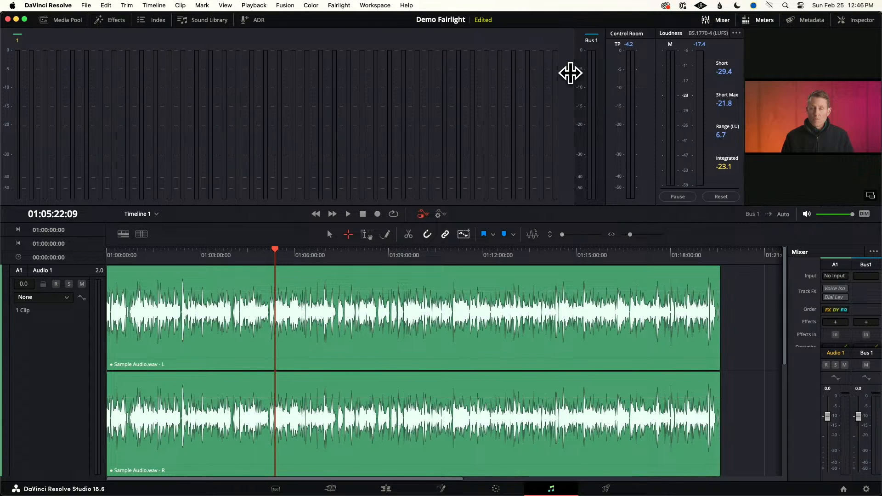
# Set the project's Fairlight target loudness level to -23 LUFS and save the project settings
pyautogui.click(86, 5)
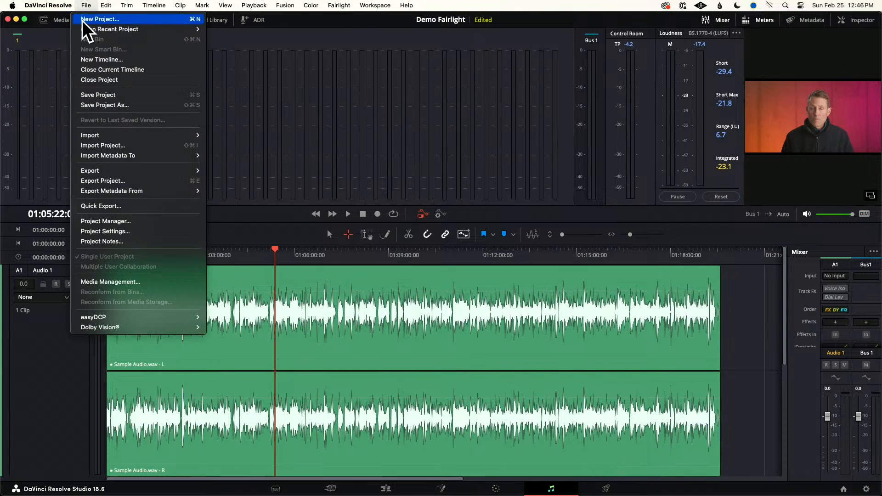
pyautogui.click(122, 230)
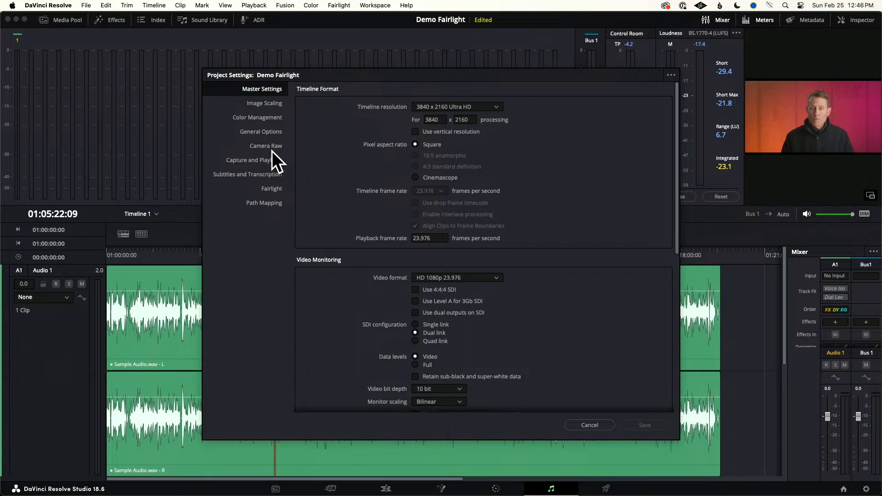
pyautogui.click(271, 189)
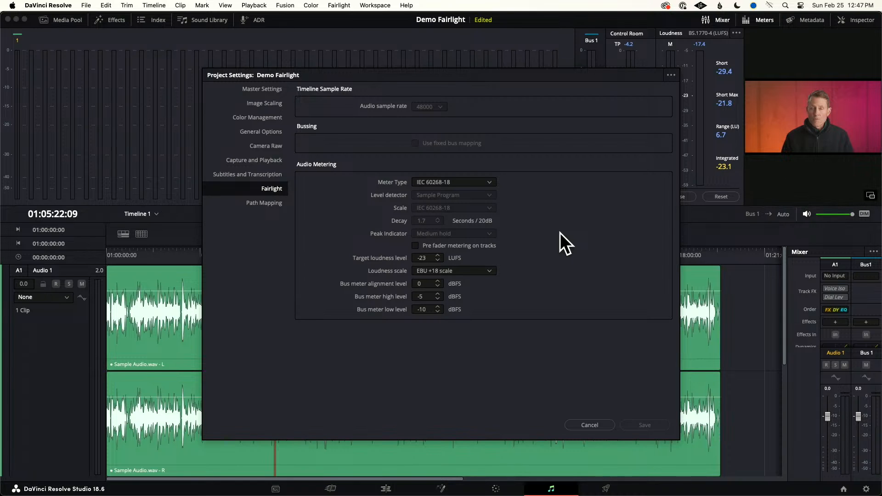
pyautogui.click(438, 255)
pyautogui.write('-23')
pyautogui.click(652, 426)
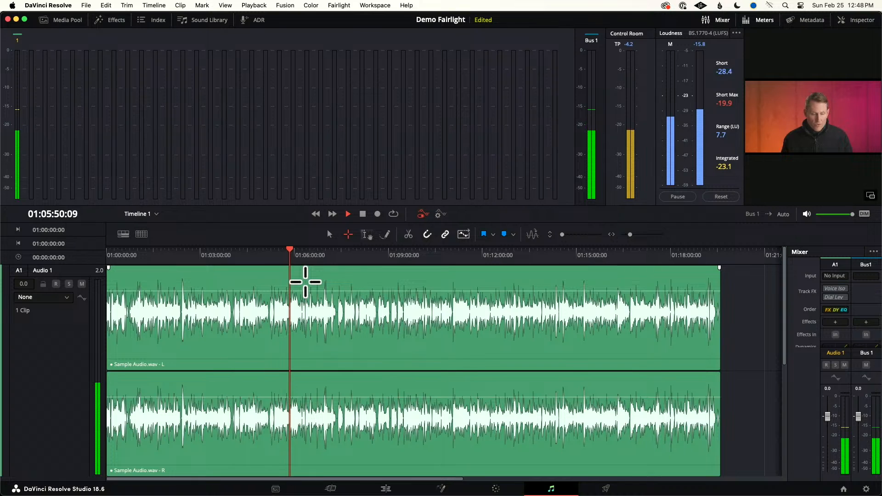
# Stop playback, reset the loudness measurement, and return the playhead to the timeline start
pyautogui.press('space')
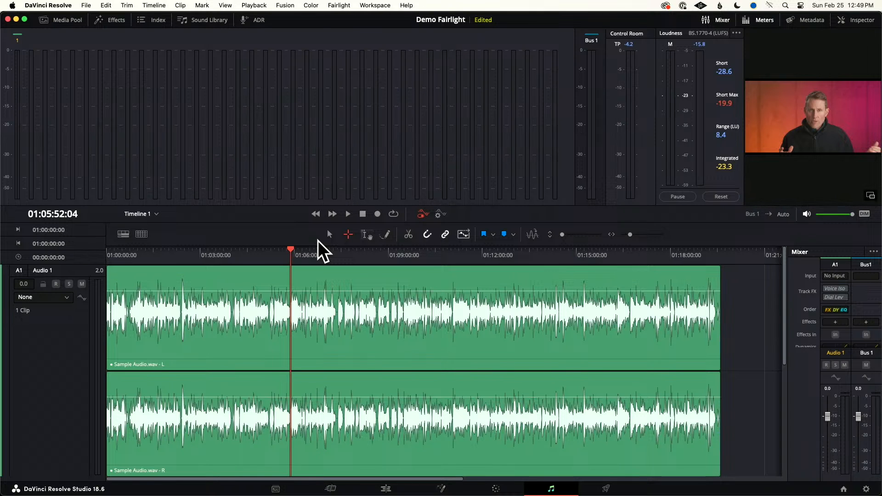
pyautogui.click(726, 200)
pyautogui.press('Home')
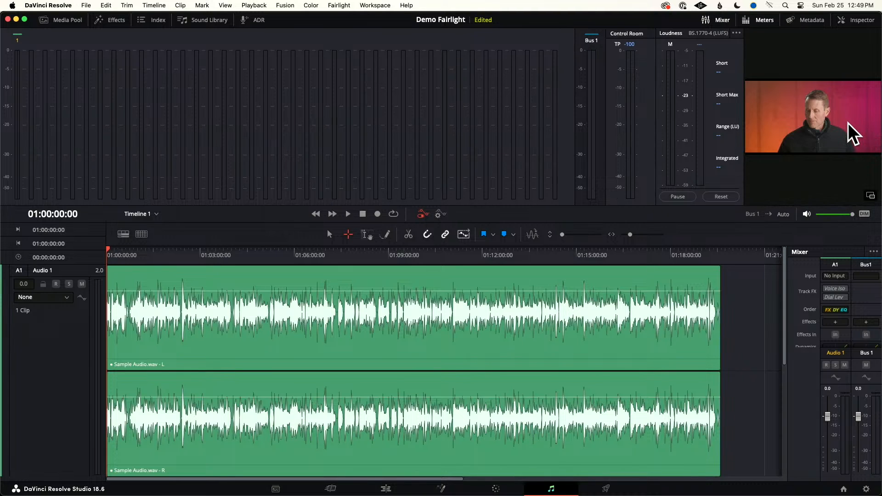
# Switch to iZotope RX and move the Loudness Control window clear of the Gain window
pyautogui.press('super+Tab')
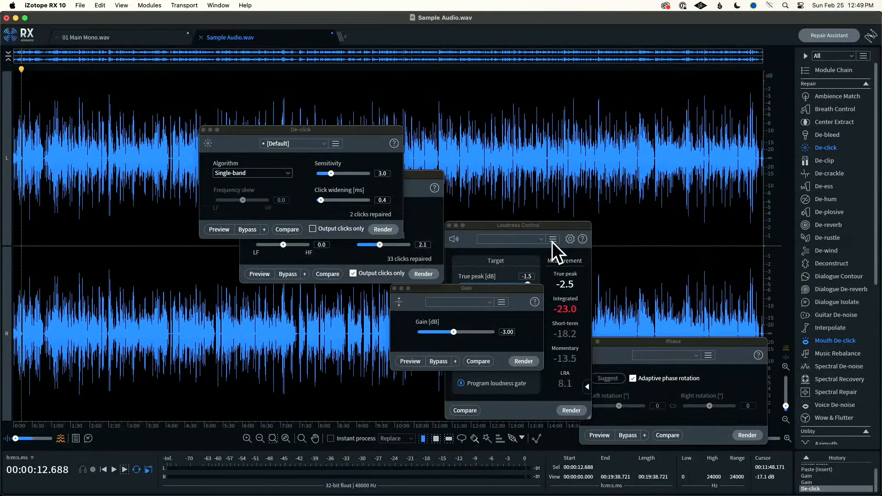
pyautogui.click(542, 227)
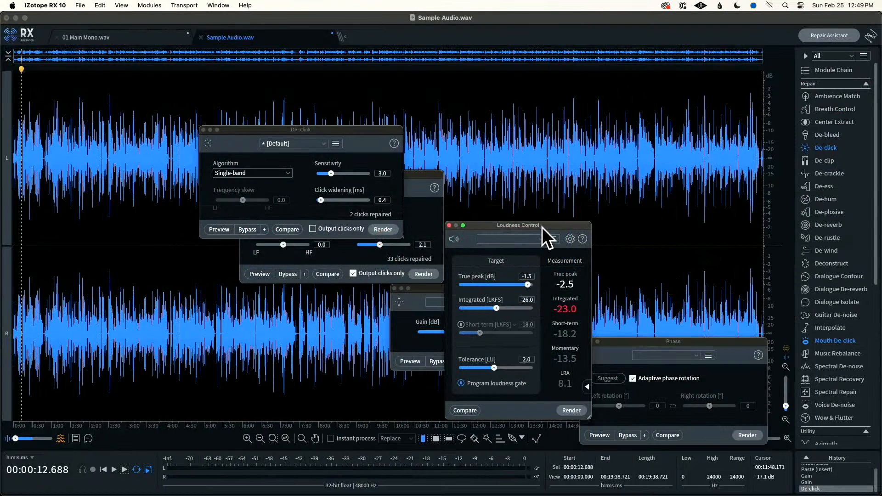
pyautogui.moveTo(542, 227); pyautogui.dragTo(630, 125)
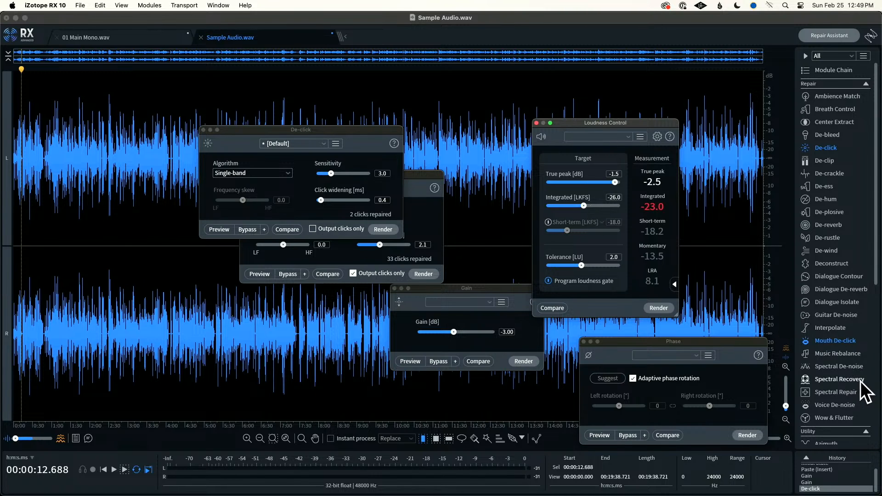
# Open the Plug-in module with Nectar 3, disable its De-Esser, and show the enabled Compressor 1
pyautogui.scroll(-5, 840, 355)
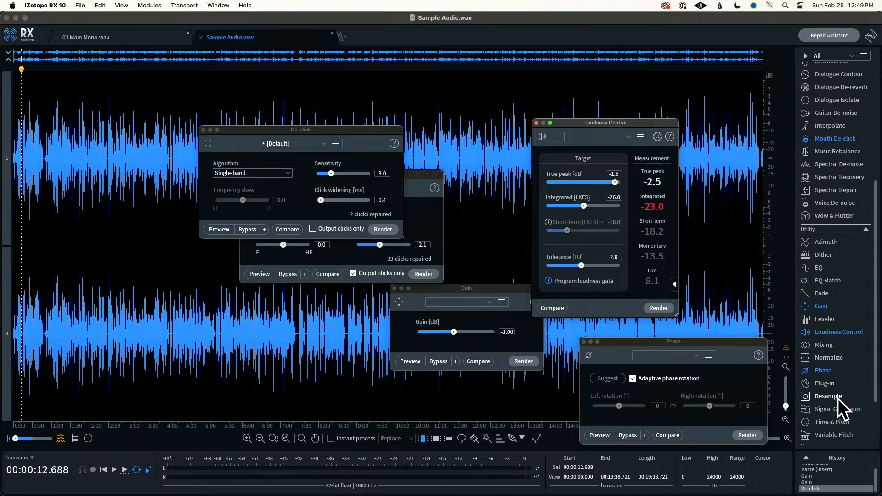
pyautogui.click(828, 387)
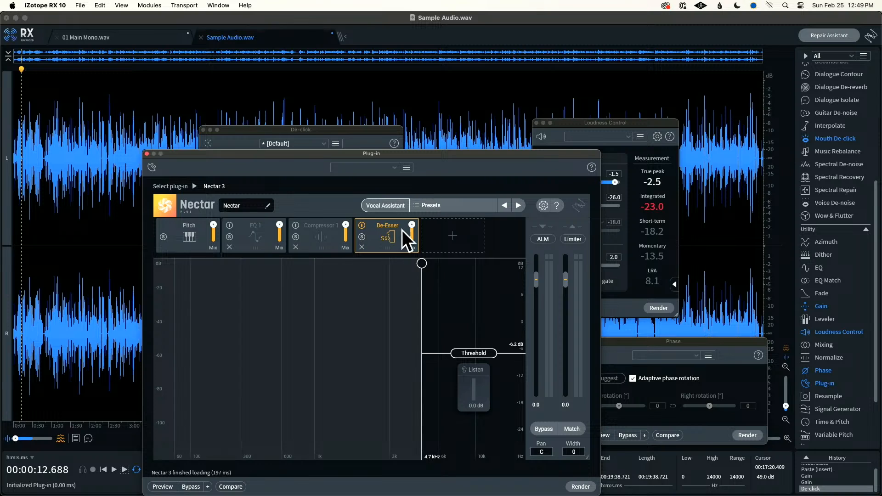
pyautogui.click(362, 225)
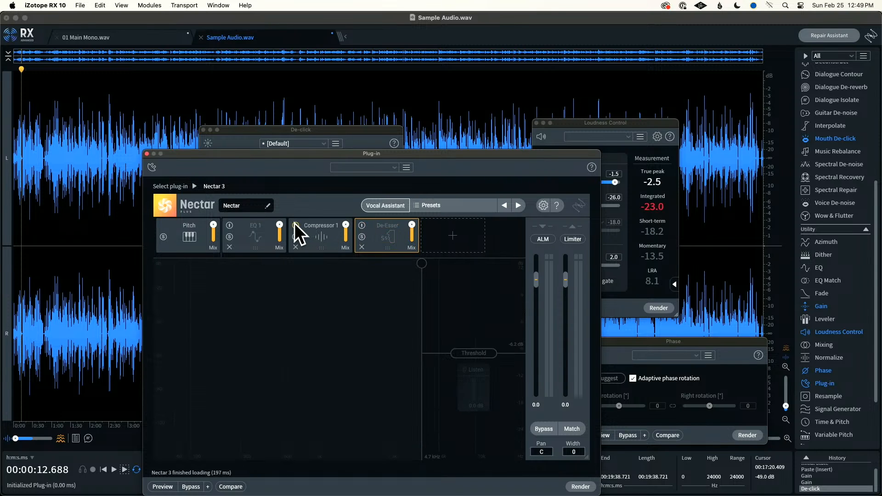
pyautogui.click(324, 232)
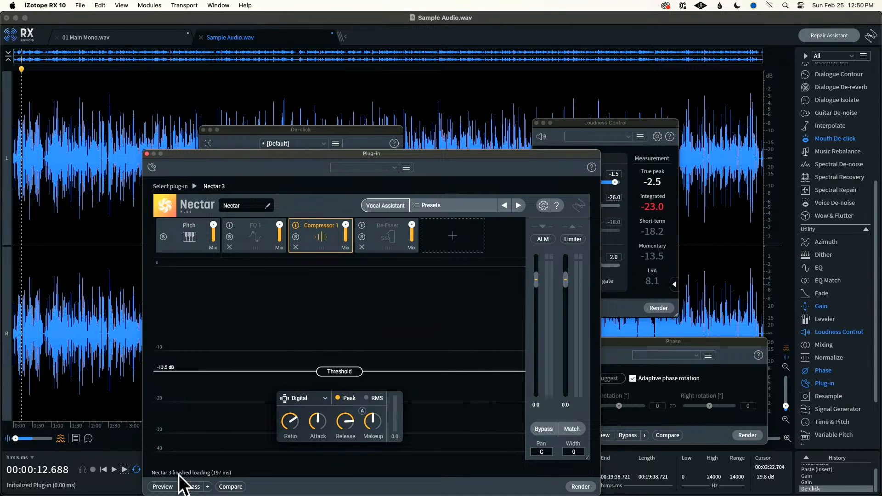
# Set Compressor 1's threshold to -9.1 dB while previewing, and preview the louder peaks from 00:02:30
pyautogui.click(170, 486)
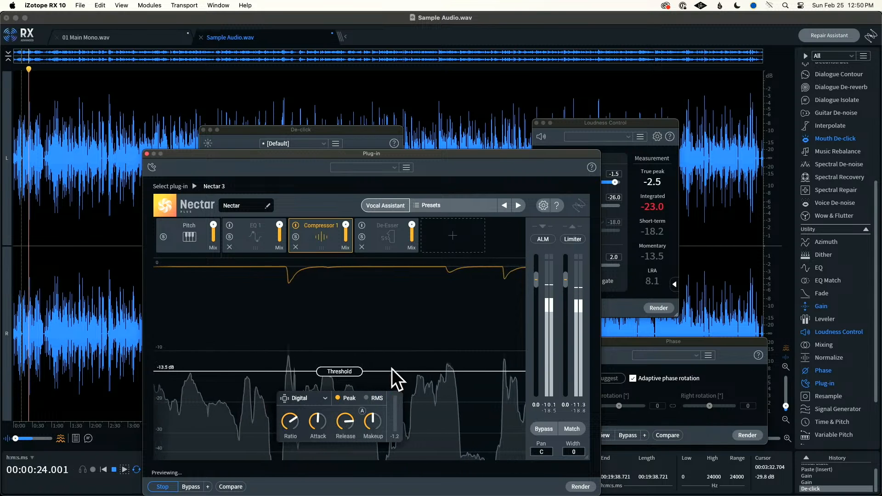
pyautogui.moveTo(351, 371); pyautogui.dragTo(352, 343)
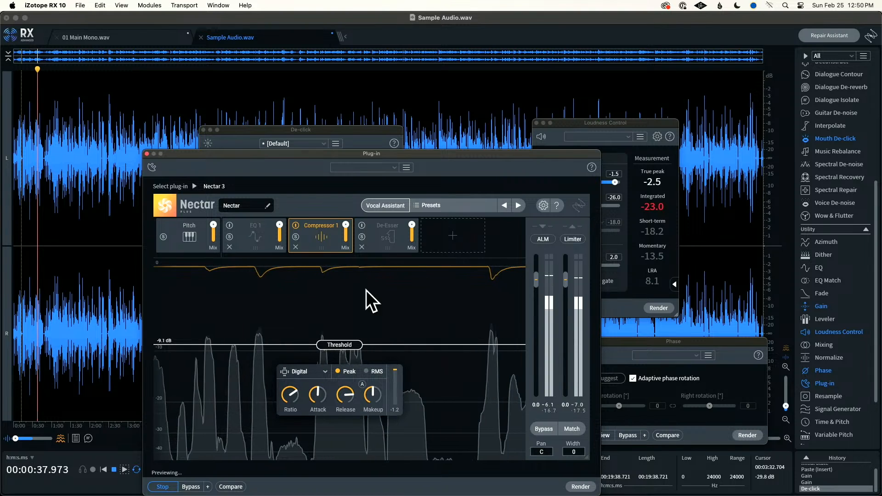
pyautogui.click(105, 251)
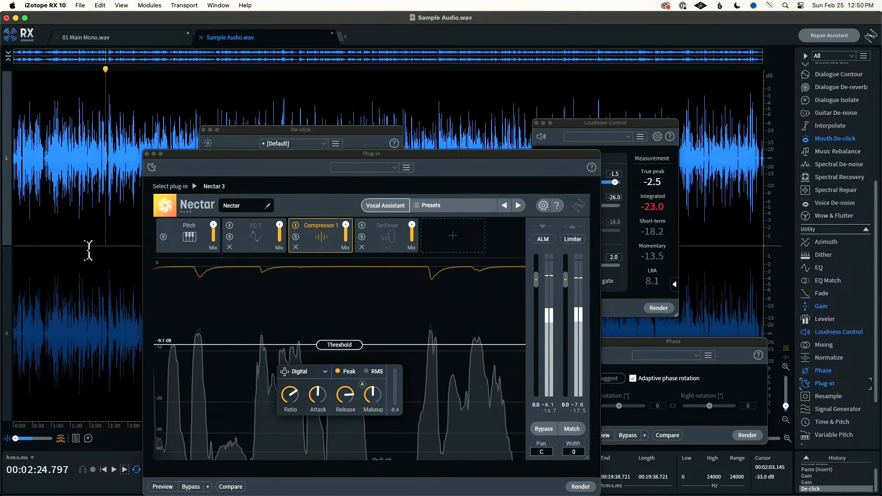
pyautogui.click(108, 243)
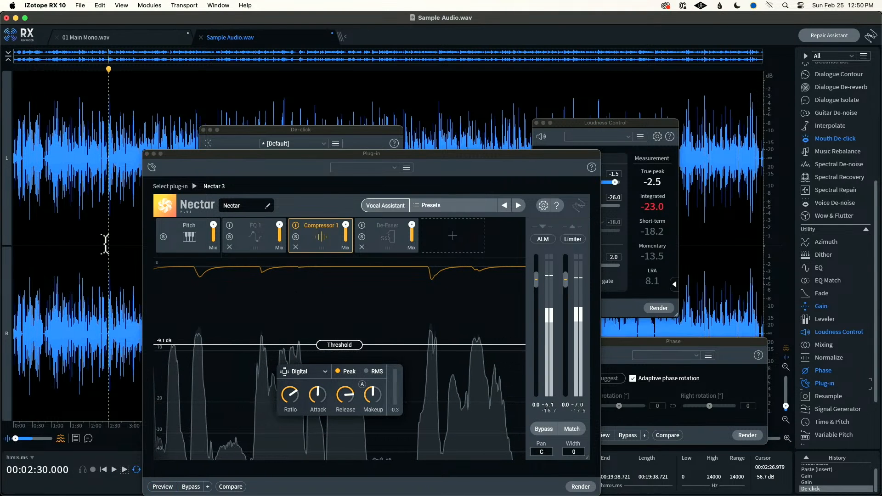
pyautogui.click(156, 487)
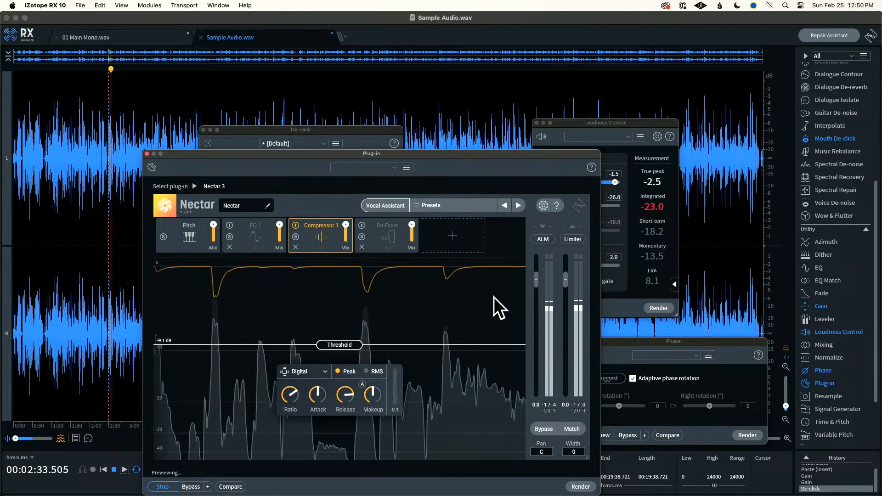
pyautogui.press('space')
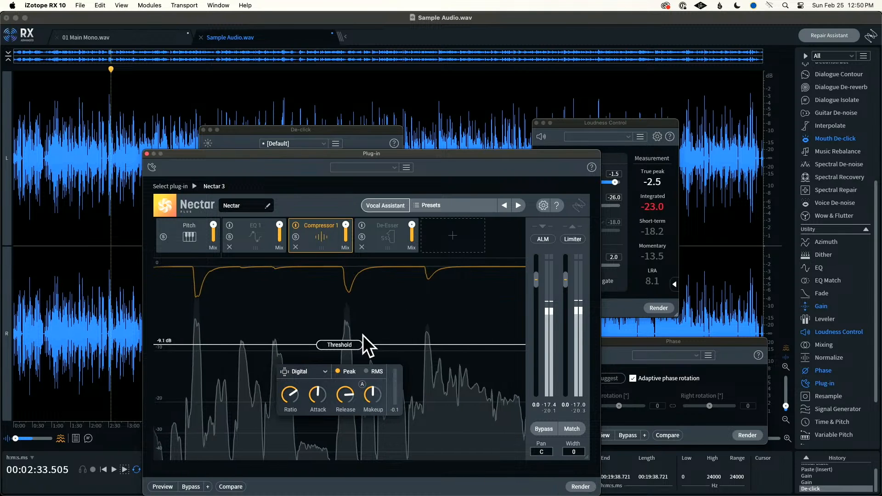
# Render the Nectar 3 compression on the whole Sample Audio.wav and close the Plug-in window
pyautogui.click(581, 486)
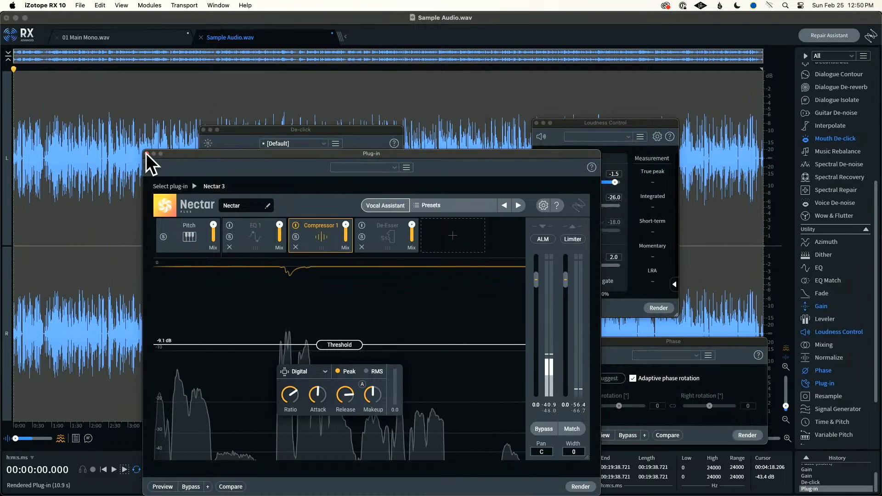
pyautogui.click(146, 154)
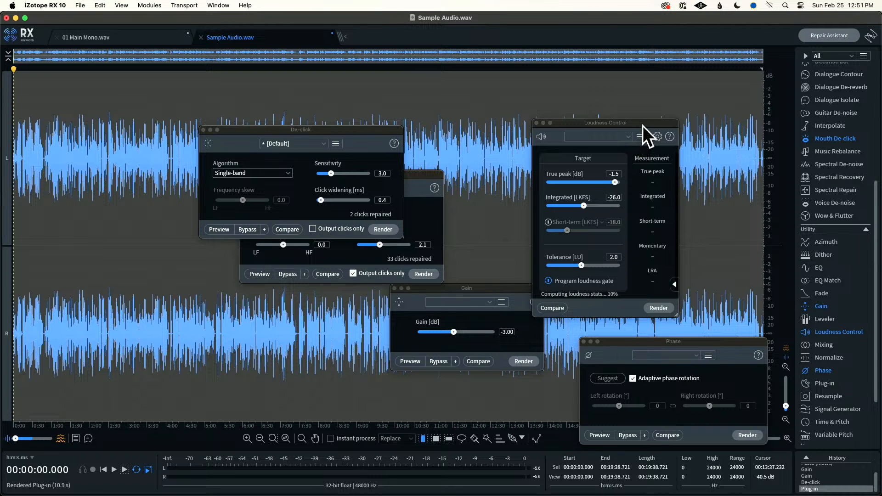
# Move the Loudness Control window beside the De-click window and read the measured loudness of Sample Audio.wav
pyautogui.moveTo(643, 123); pyautogui.dragTo(175, 120)
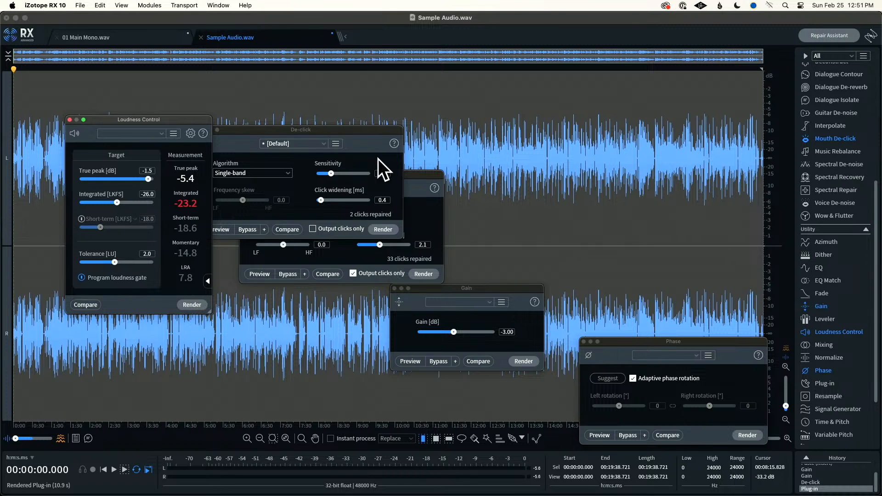
pyautogui.moveTo(173, 120); pyautogui.dragTo(226, 162)
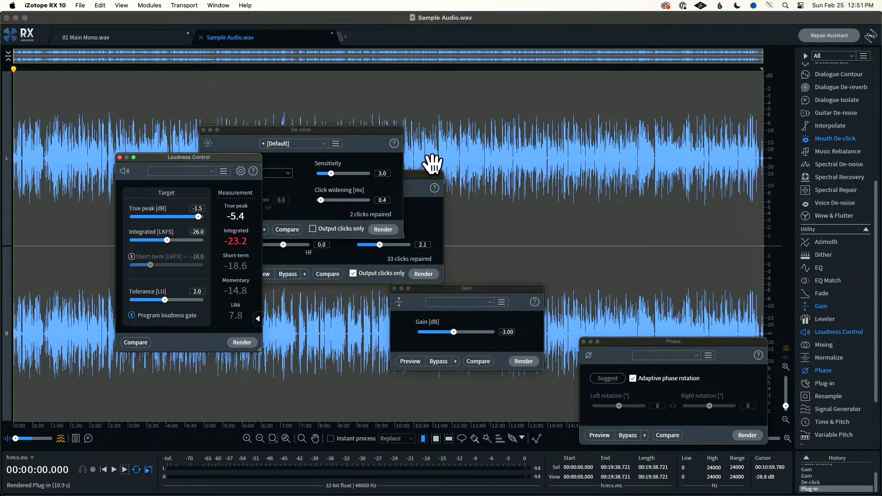
# Switch to DaVinci Resolve and play the timeline from about 01:02:03:23 through the loud peak near 01:02:30 to check the loudness meters
pyautogui.press('super+Tab')
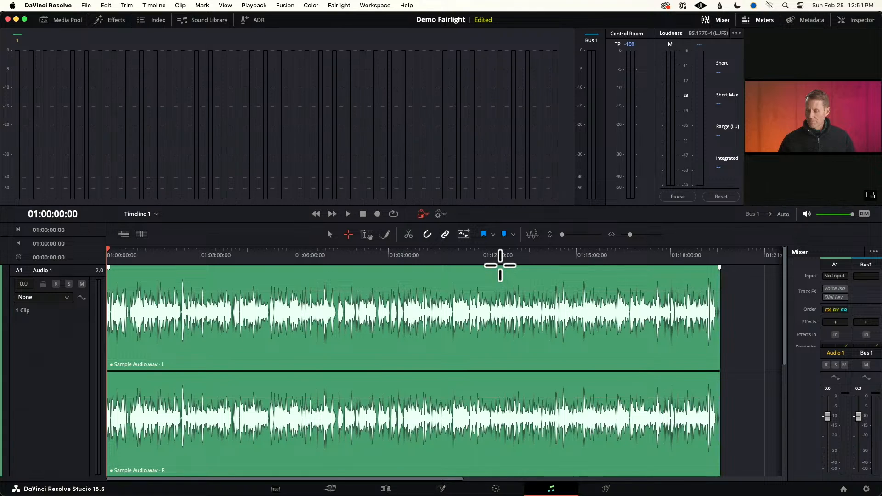
pyautogui.click(170, 256)
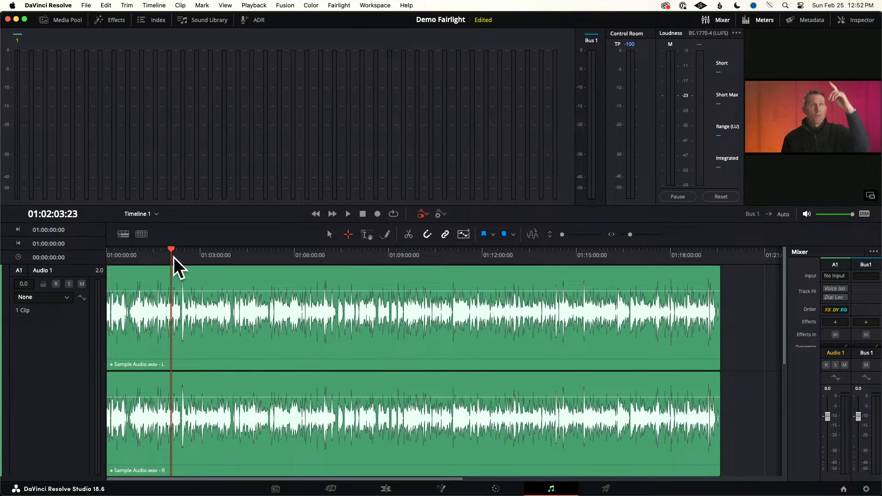
pyautogui.press('space')
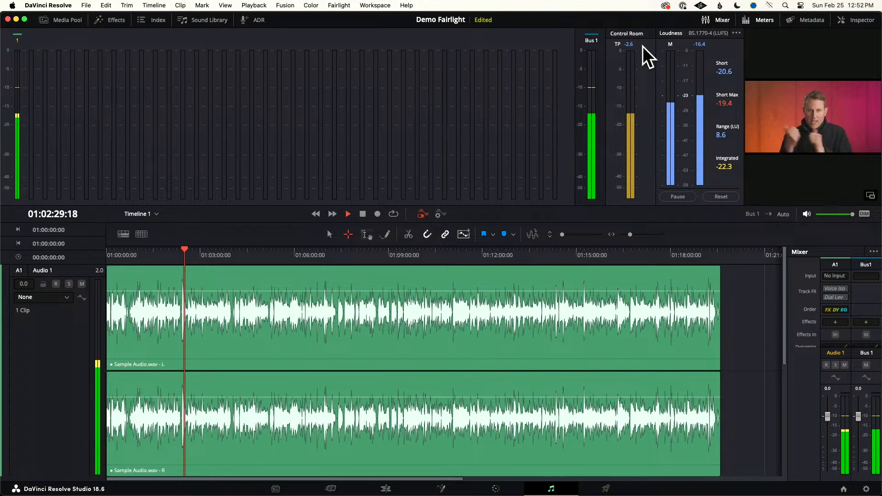
pyautogui.press('space')
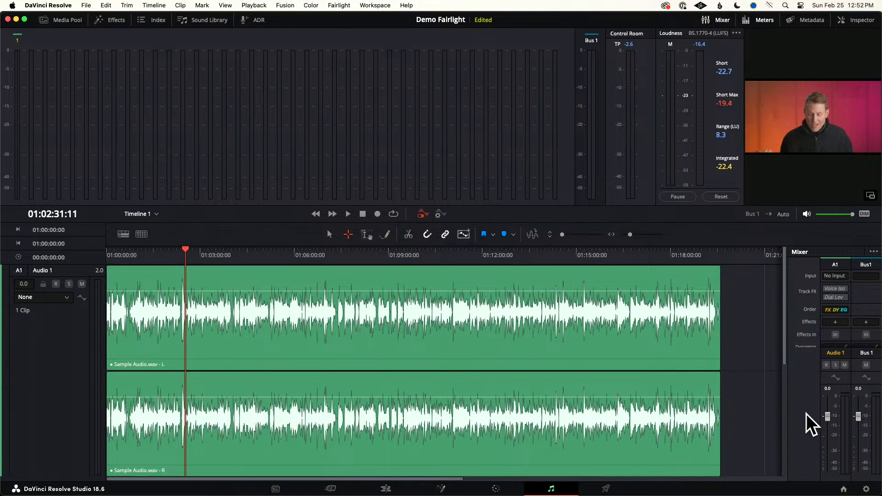
# Apply the FabFilter Pro-DS [2.4] VST effect to the Sample Audio.wav clip, then close its window and the effects library
pyautogui.click(836, 323)
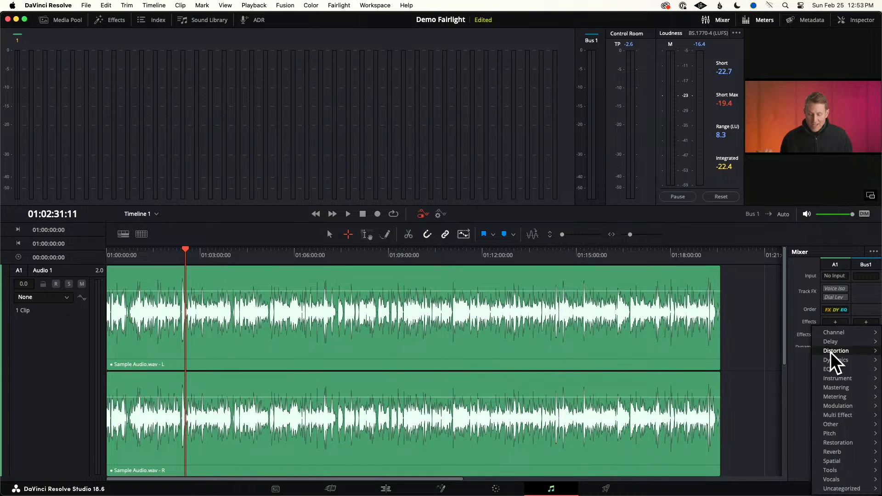
pyautogui.click(763, 310)
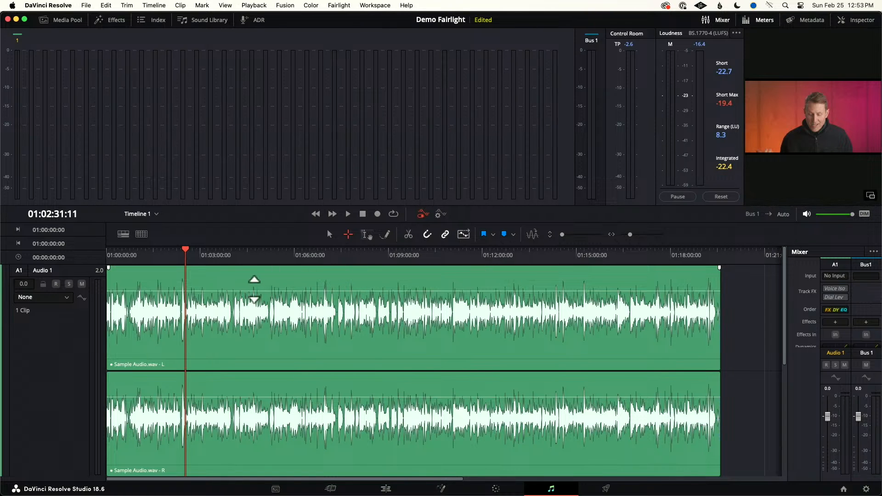
pyautogui.click(108, 20)
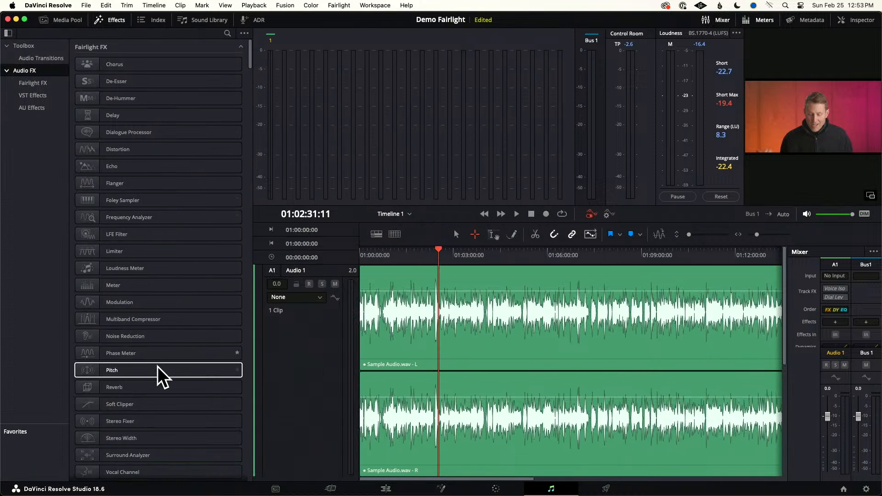
pyautogui.scroll(-15, 158, 367)
pyautogui.scroll(5, 161, 373)
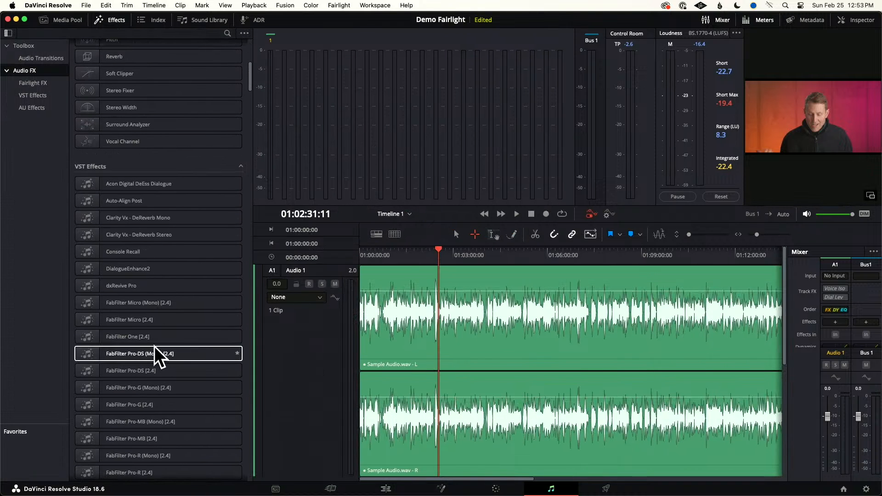
pyautogui.scroll(-5, 159, 328)
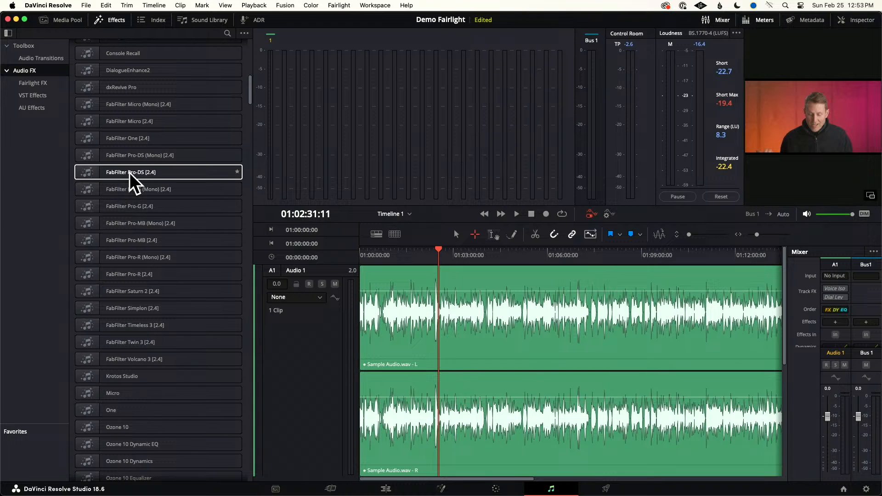
pyautogui.moveTo(130, 172); pyautogui.dragTo(443, 296)
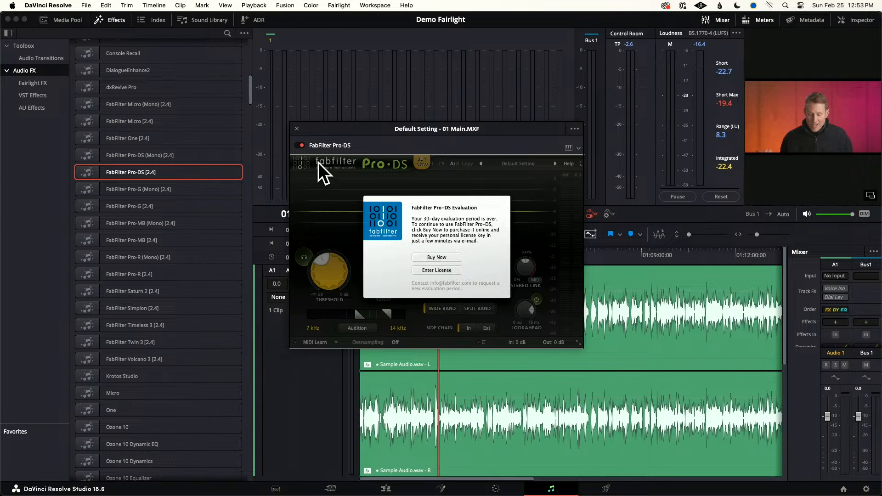
pyautogui.click(297, 128)
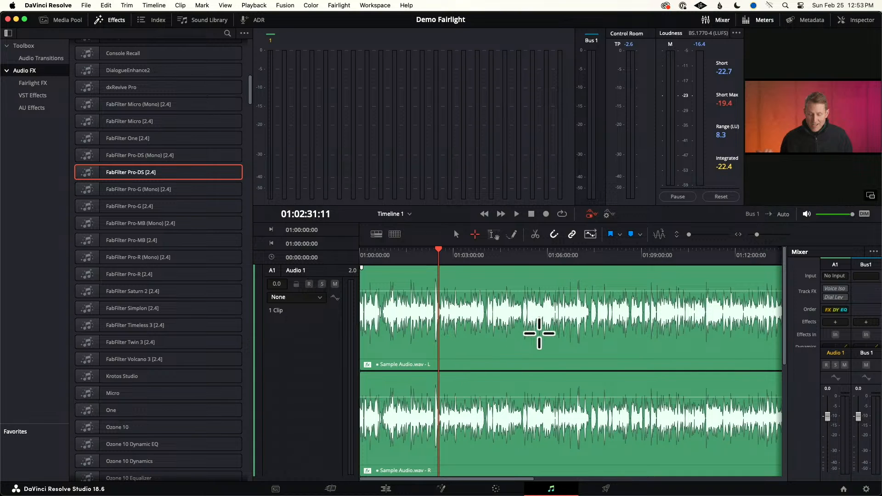
pyautogui.click(111, 21)
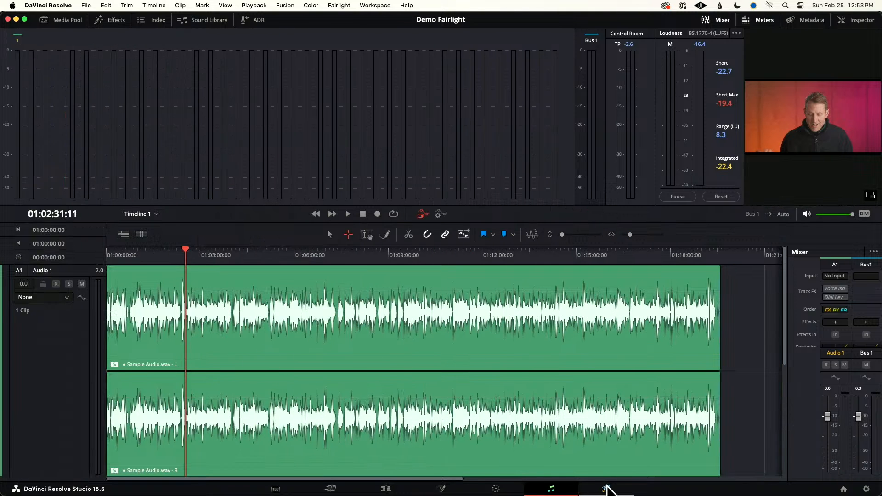
# Enable audio normalization in the Deliver page's audio export settings and set its mode to YouTube
pyautogui.click(606, 488)
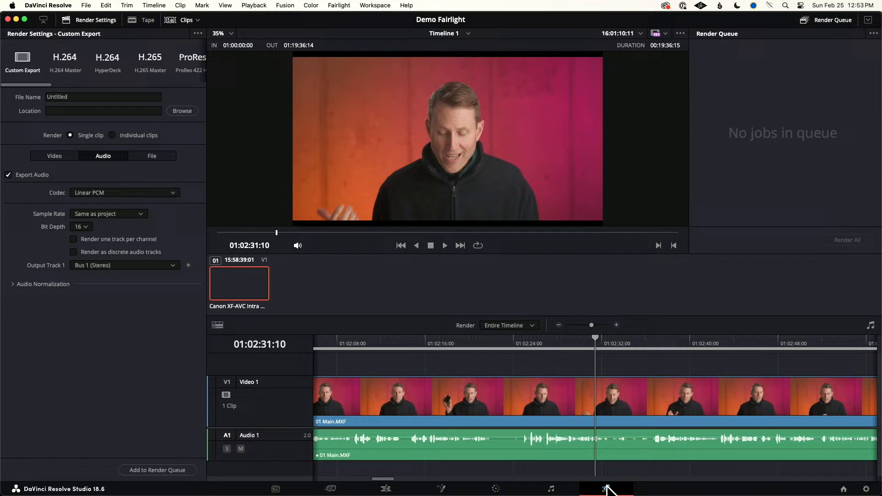
pyautogui.click(14, 285)
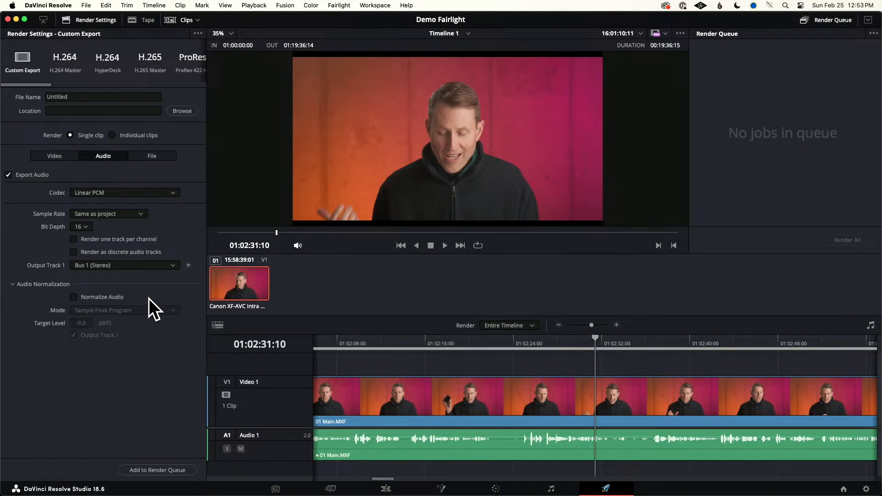
pyautogui.click(74, 297)
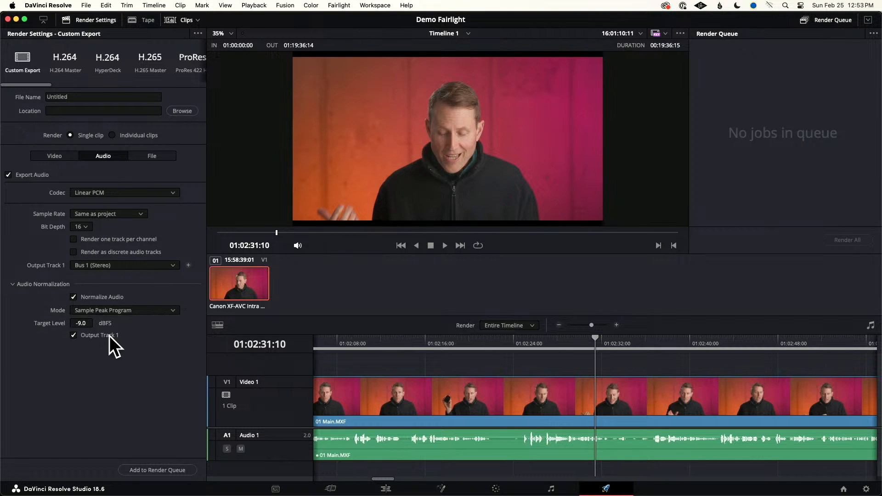
pyautogui.click(172, 310)
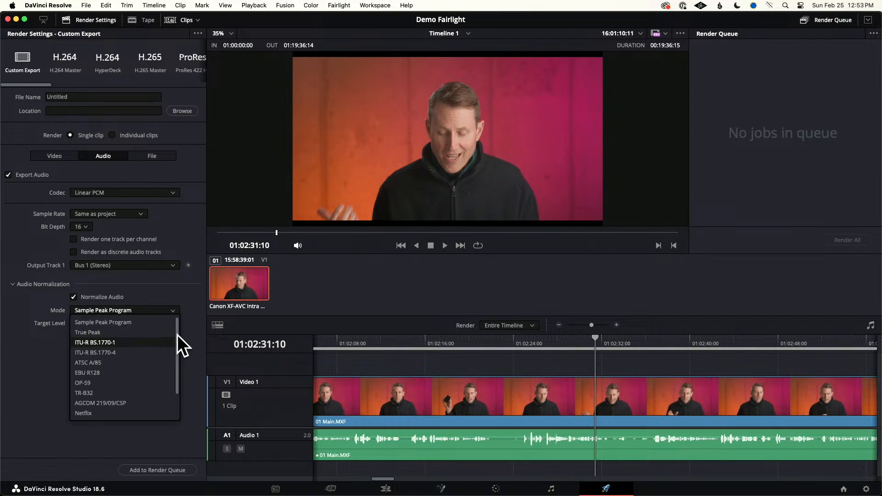
pyautogui.scroll(-3, 175, 347)
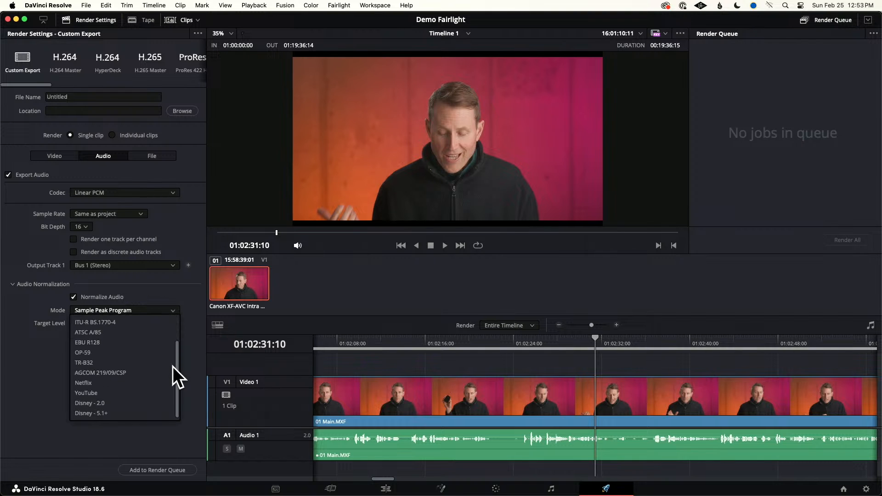
pyautogui.click(97, 393)
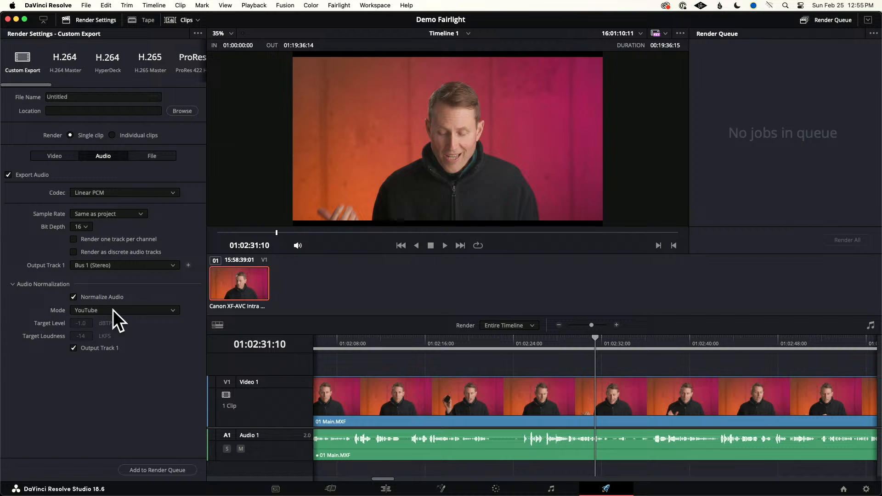
# Check the video export settings, then queue the audio export as Untitled.mov on the Desktop and render it
pyautogui.click(55, 157)
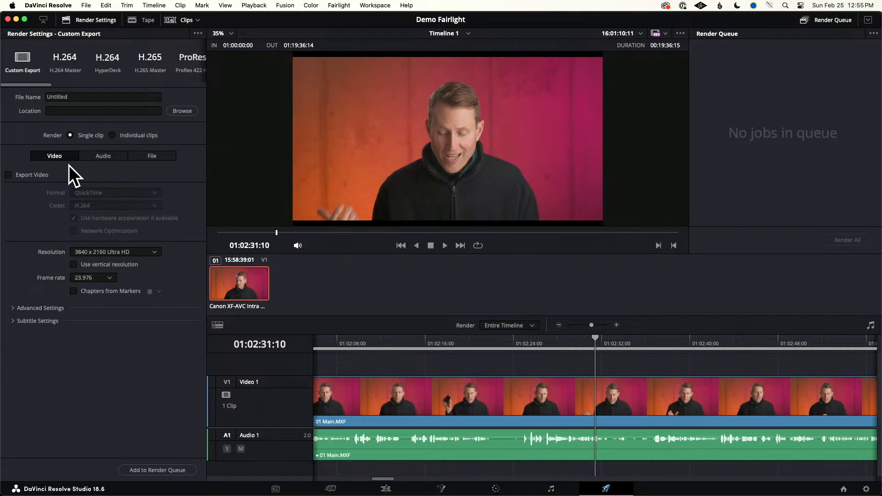
pyautogui.click(104, 159)
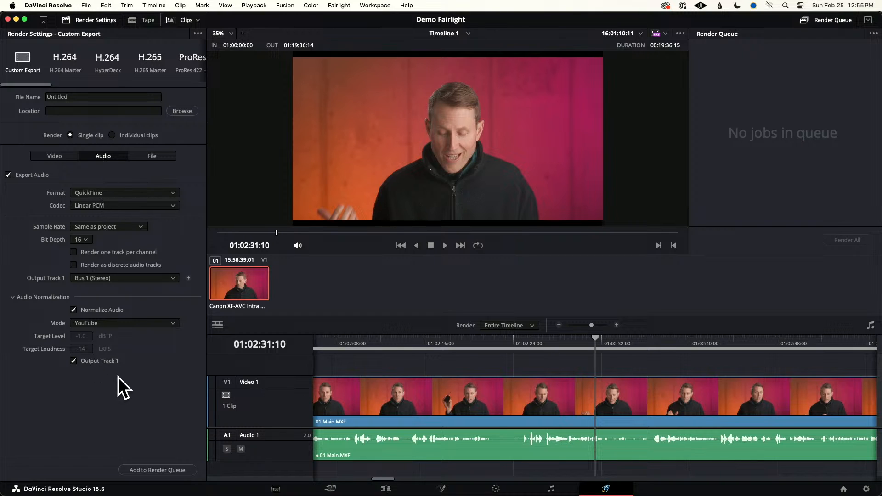
pyautogui.click(167, 468)
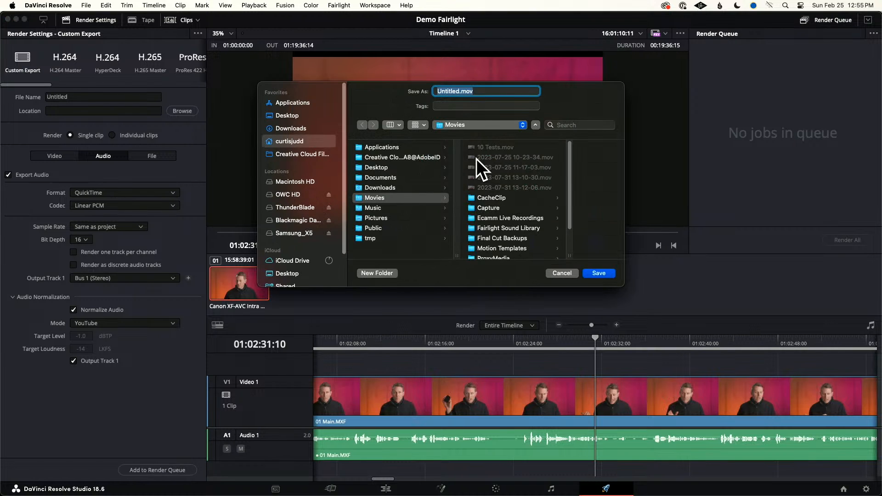
pyautogui.click(297, 116)
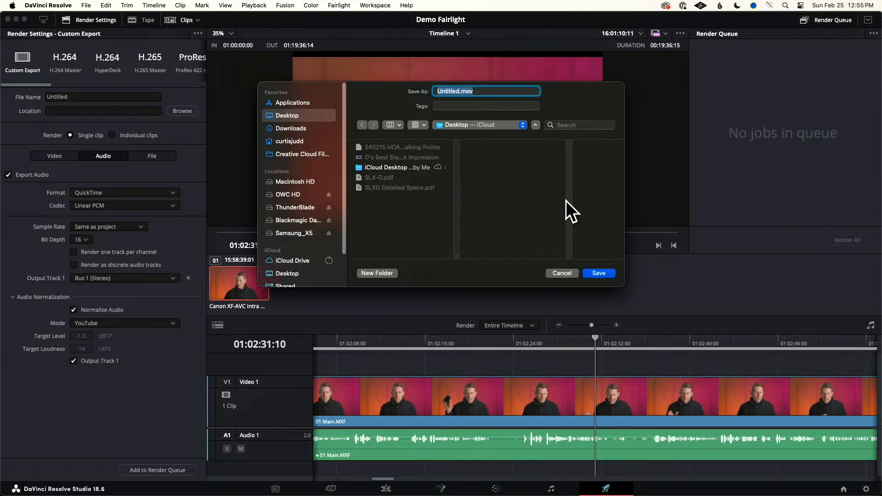
pyautogui.click(600, 273)
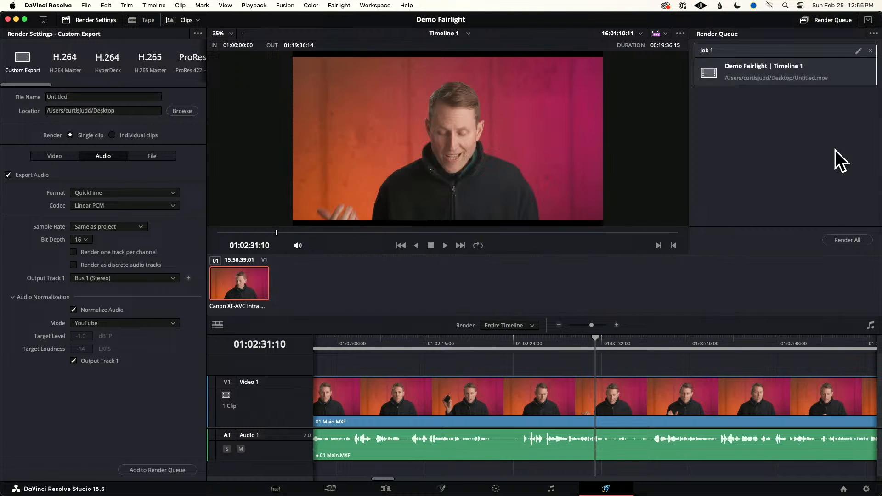
pyautogui.click(848, 240)
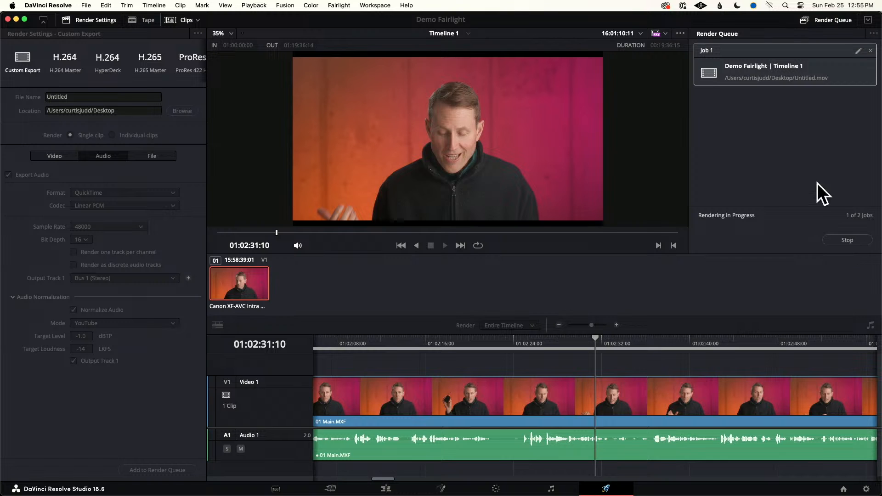